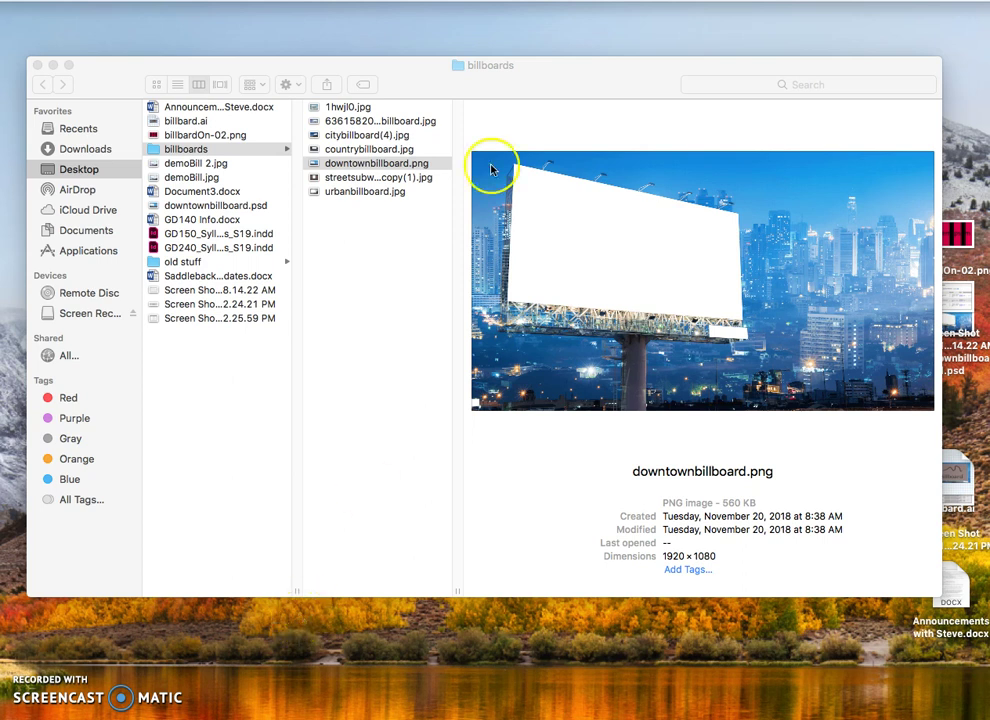
Step: Duplicate downtownbillboard.png in the billboards folder and select the new copy
{"action": "left_click", "coordinate": [351, 166]}
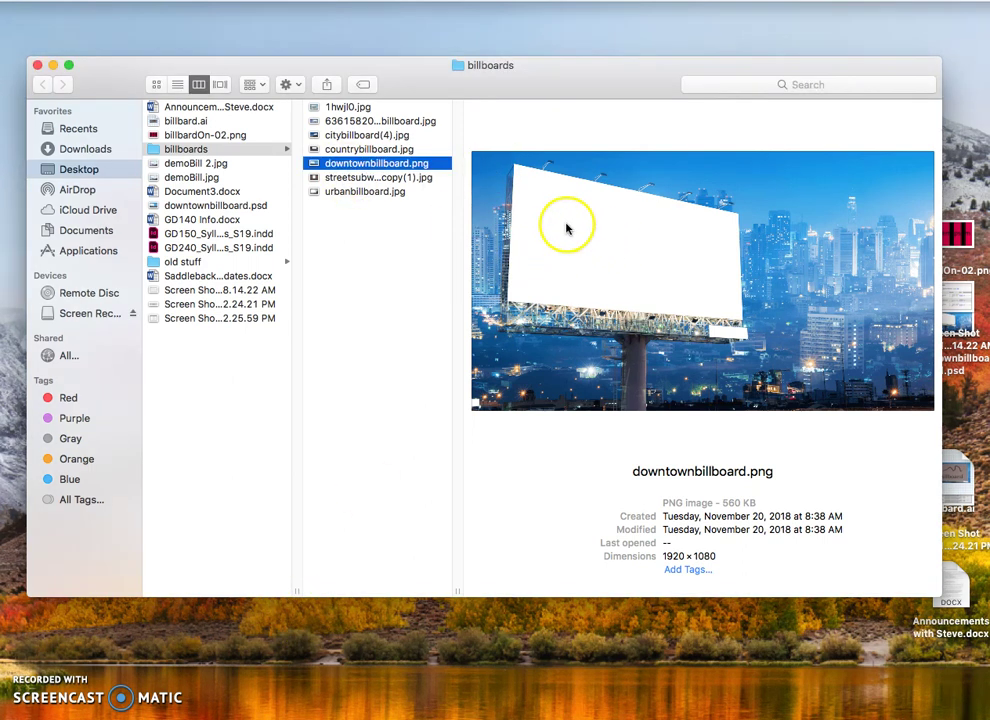
{"action": "right_click", "coordinate": [363, 166]}
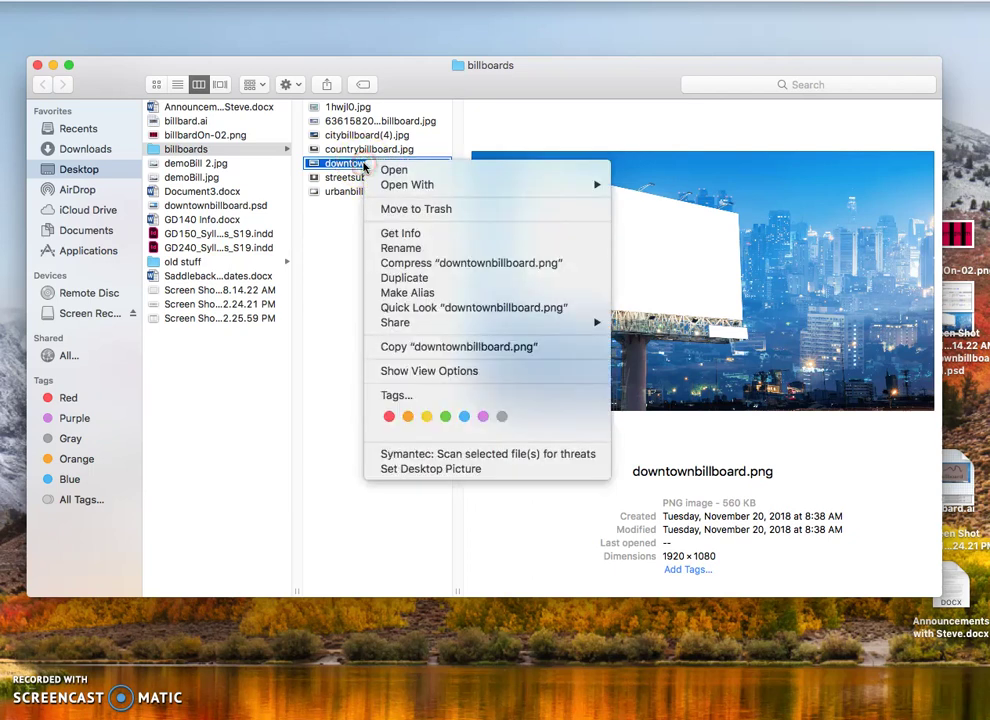
{"action": "left_click", "coordinate": [390, 277]}
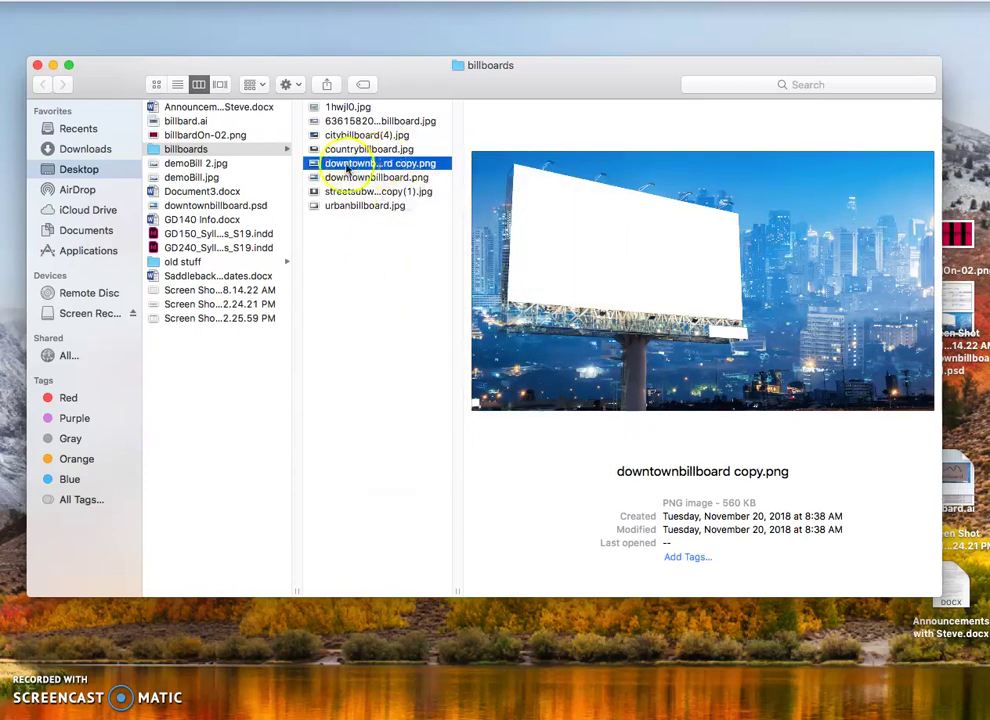
{"action": "left_click", "coordinate": [342, 250]}
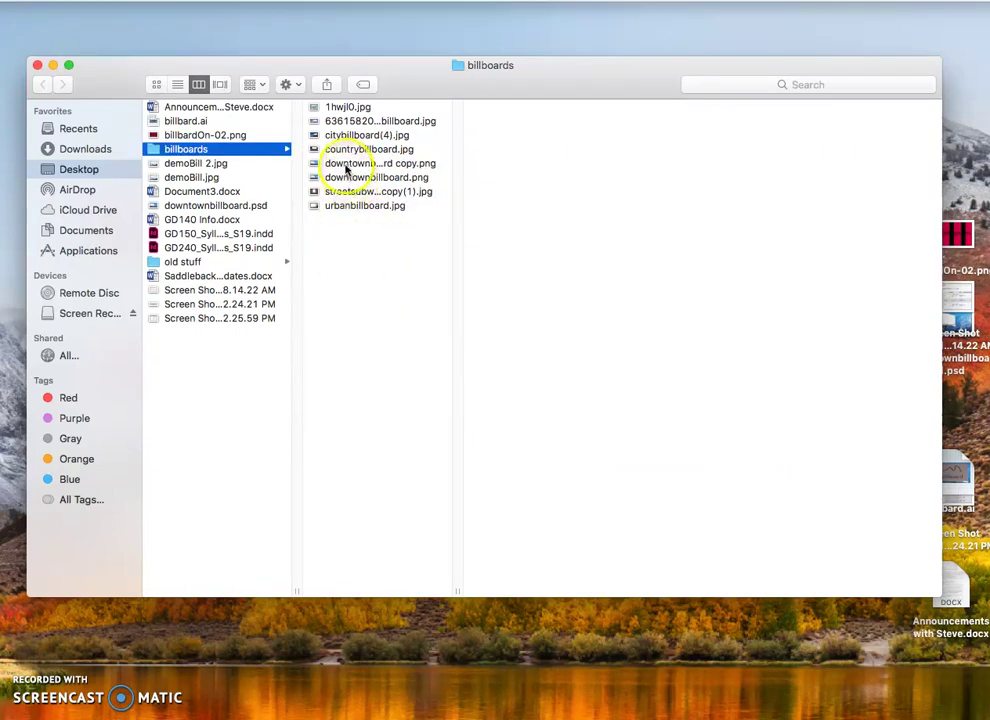
{"action": "left_click", "coordinate": [345, 163]}
{"action": "left_click", "coordinate": [355, 164]}
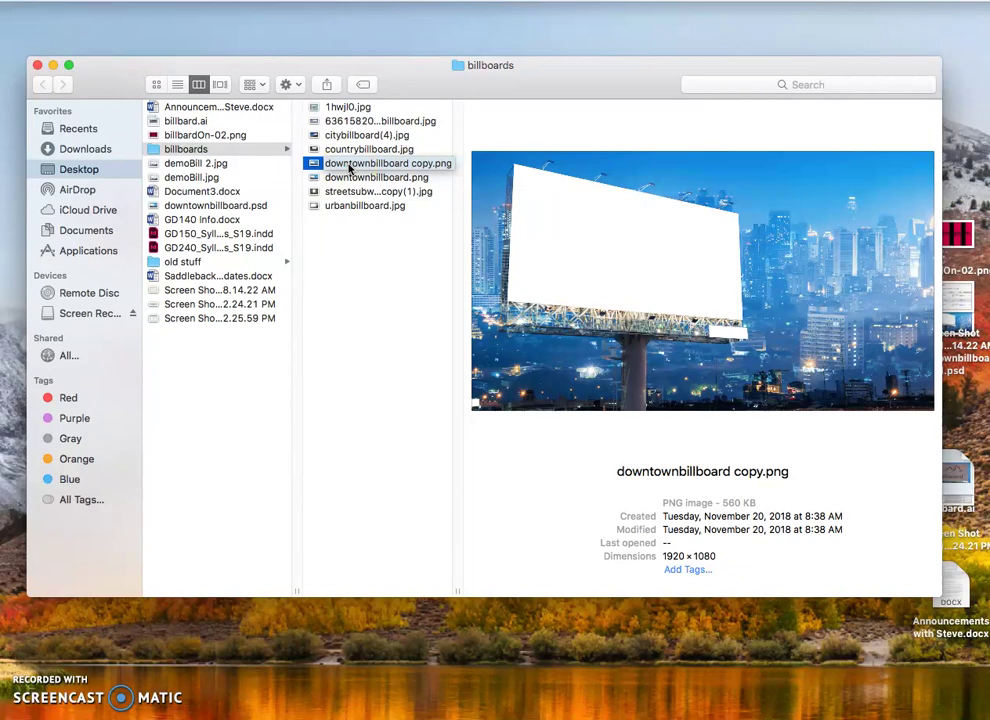
Step: Open downtownbillboard copy.png with Adobe Photoshop CC 2018
{"action": "right_click", "coordinate": [349, 168]}
{"action": "mouse_move", "coordinate": [420, 186]}
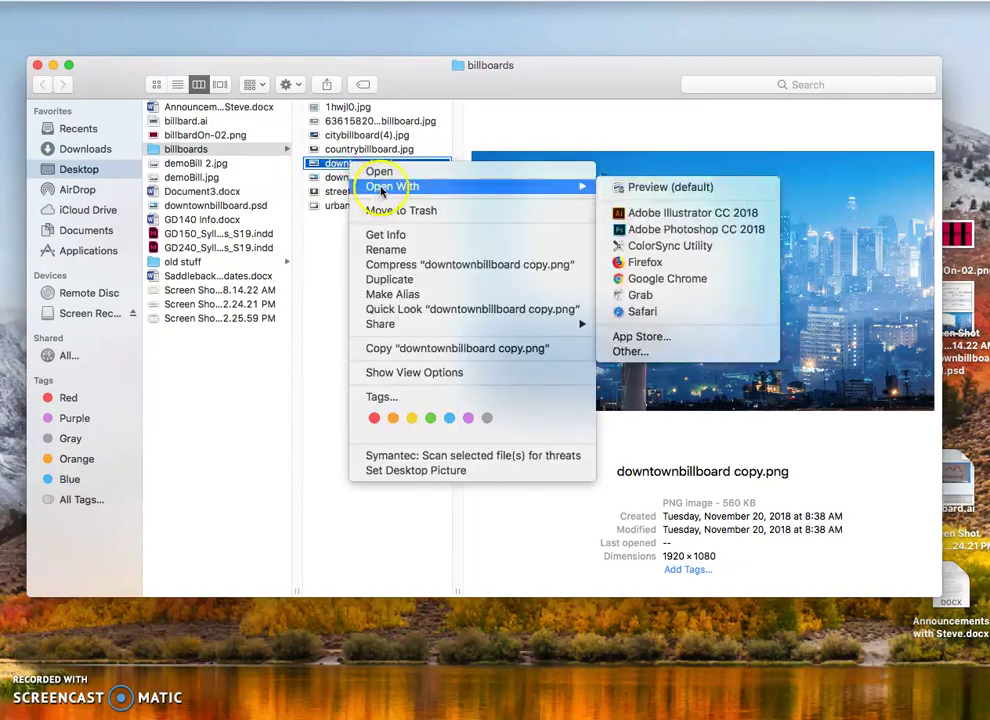
{"action": "left_click", "coordinate": [680, 233]}
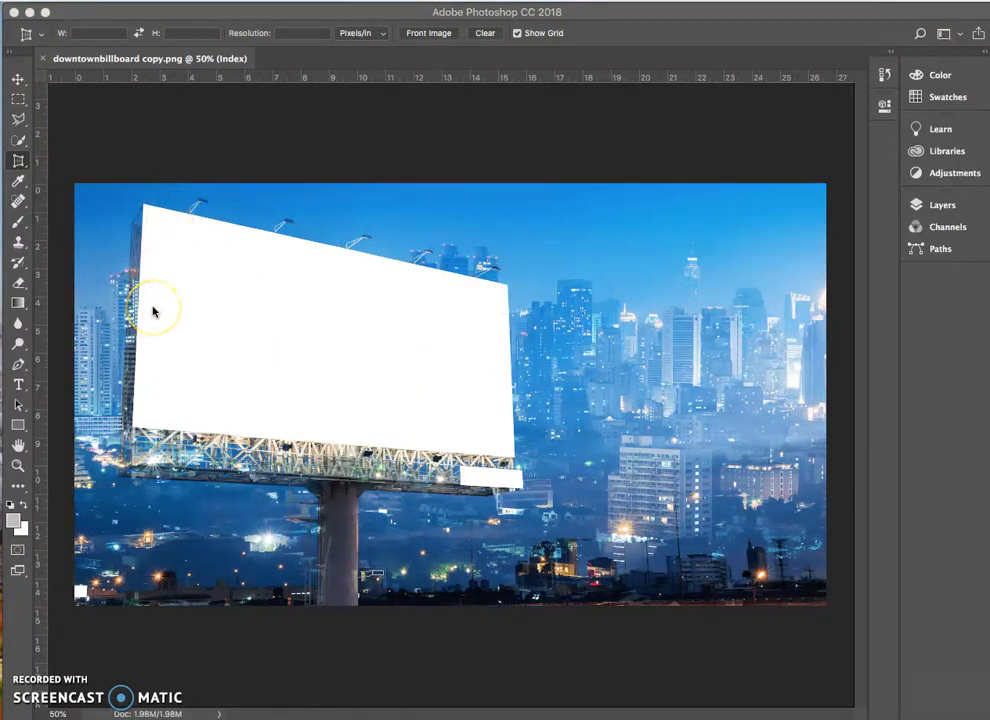
{"action": "left_click", "coordinate": [299, 198]}
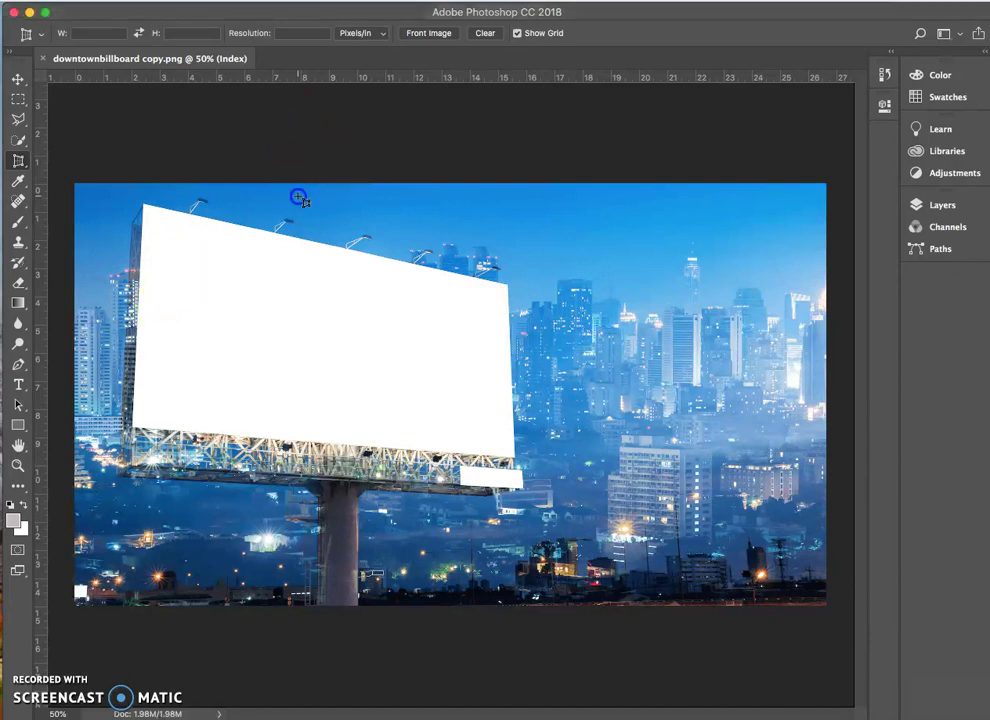
{"action": "left_click", "coordinate": [205, 3]}
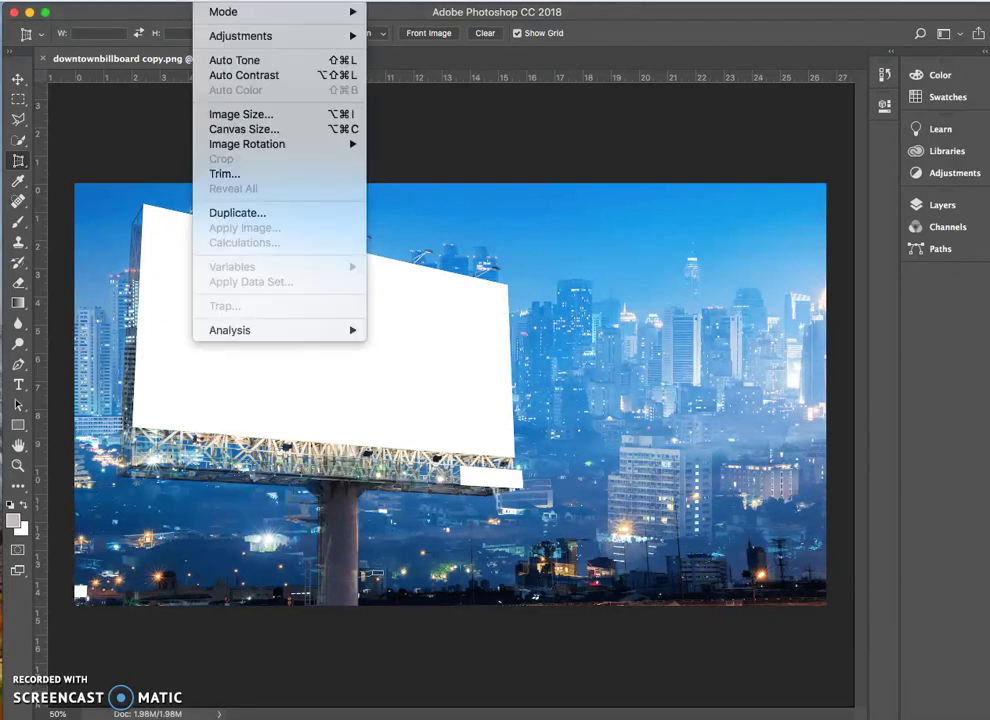
{"action": "left_click", "coordinate": [222, 114]}
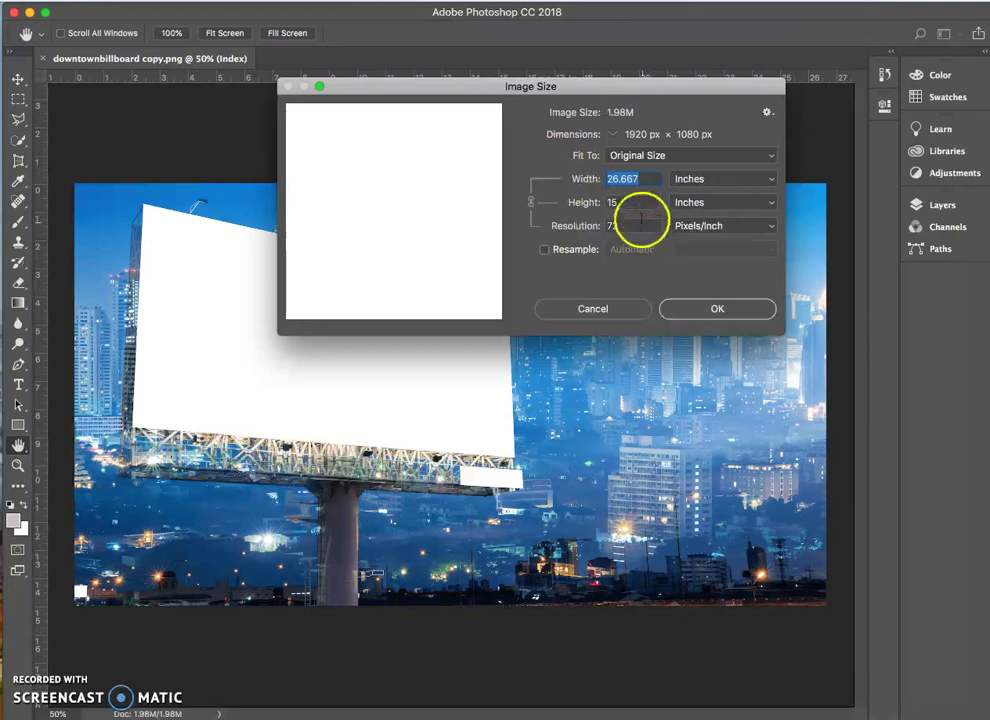
{"action": "left_click", "coordinate": [543, 250]}
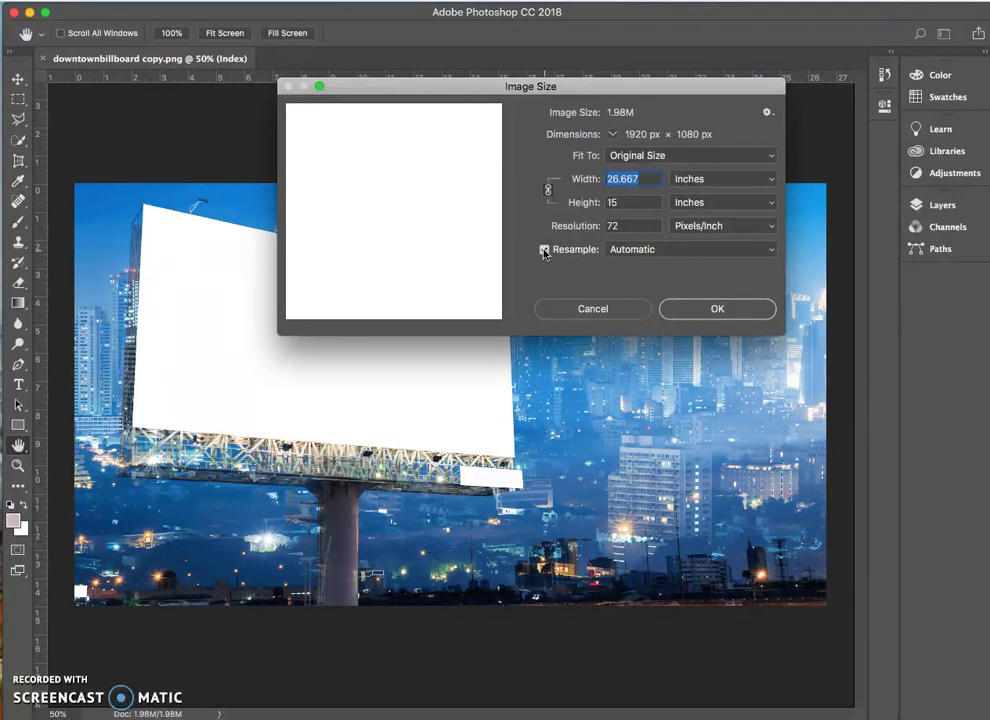
{"action": "left_click", "coordinate": [543, 250]}
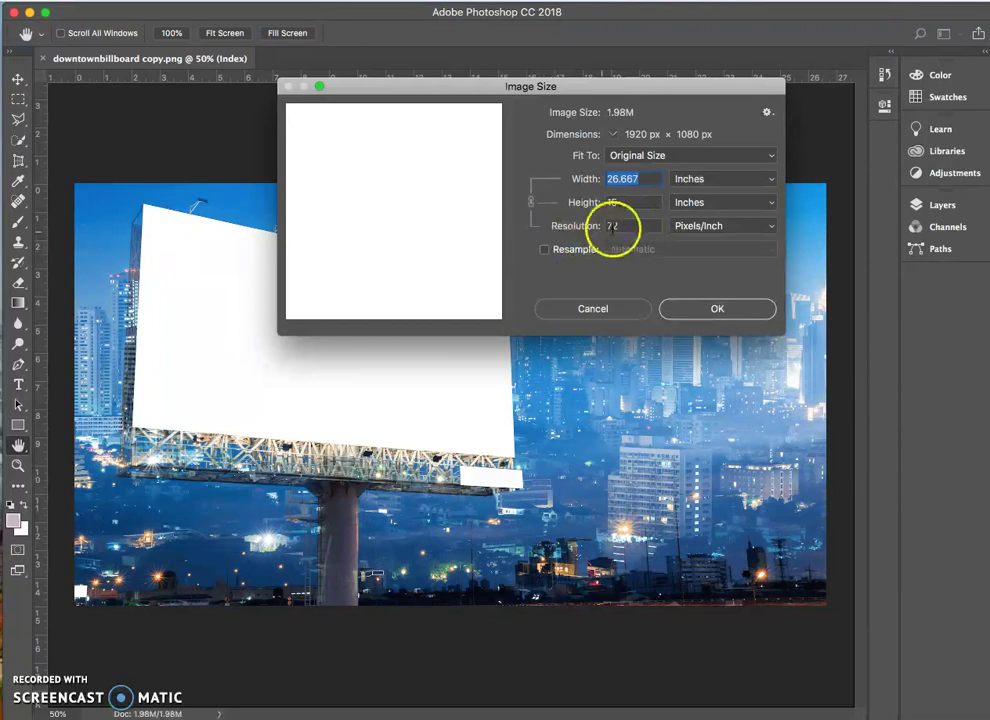
{"action": "left_click_drag", "start_coordinate": [619, 228], "coordinate": [565, 220]}
{"action": "type", "text": "300"}
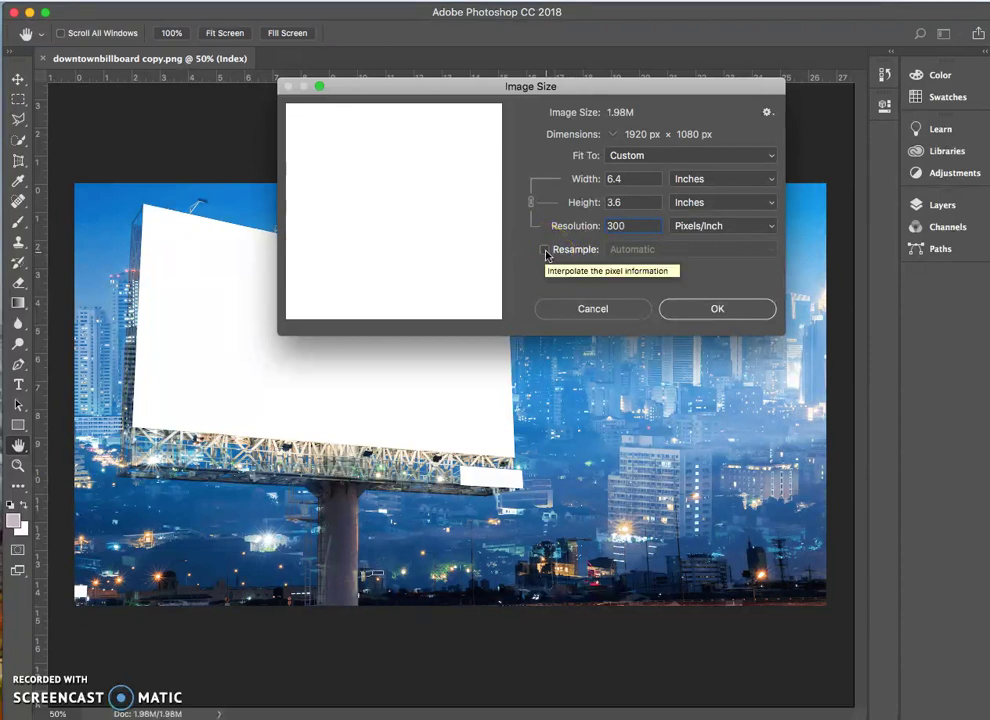
{"action": "left_click", "coordinate": [595, 308], "text": "alt"}
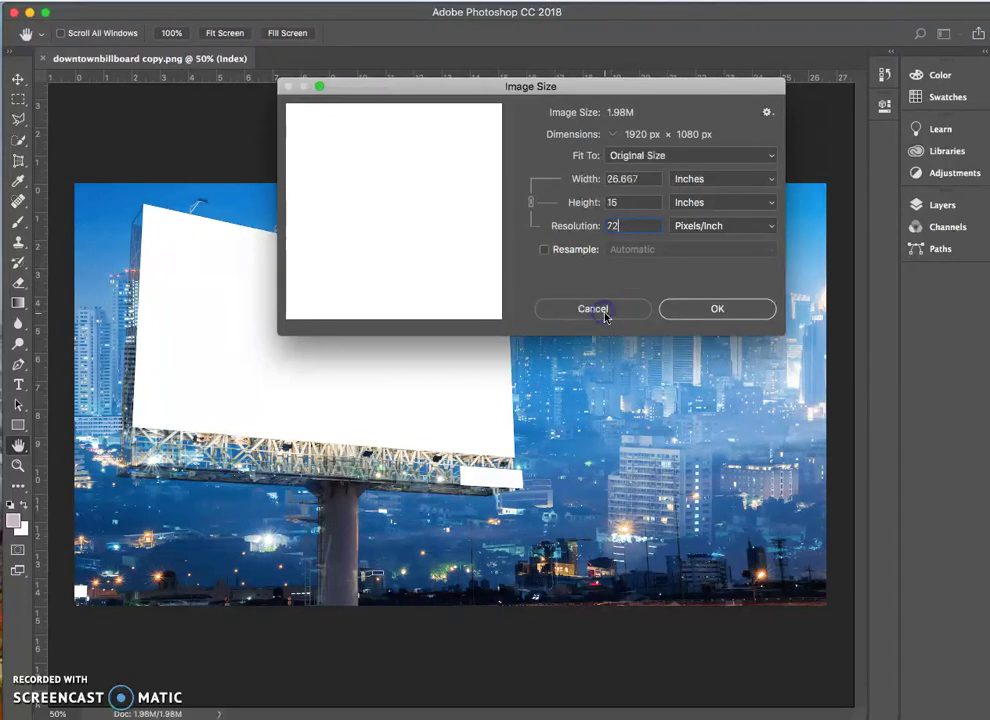
{"action": "left_click", "coordinate": [718, 306]}
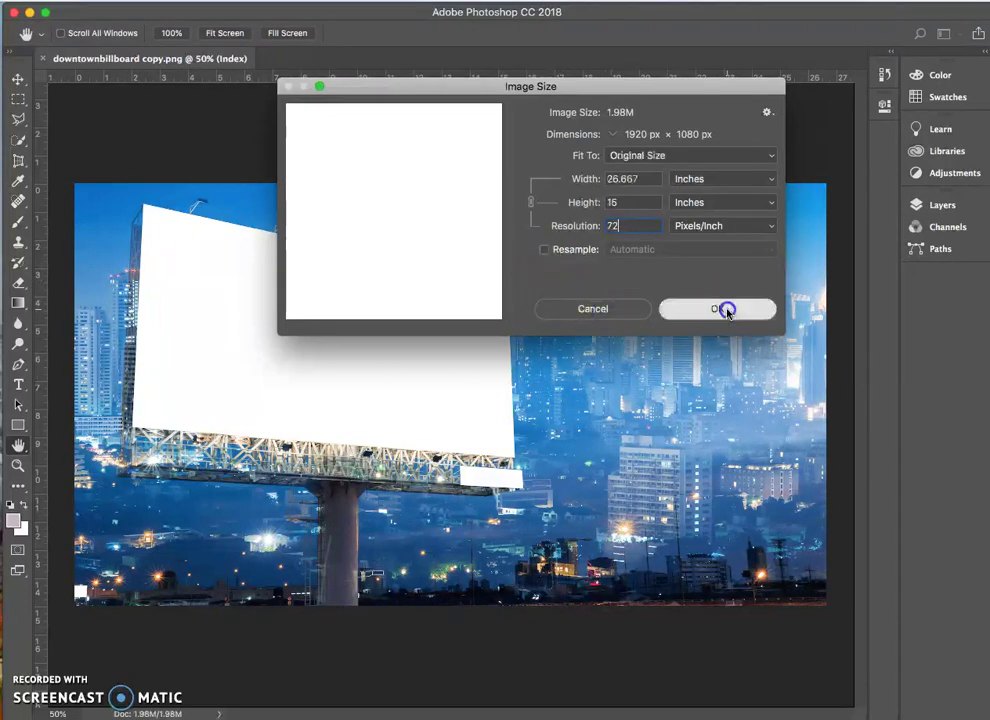
{"action": "key", "text": "c"}
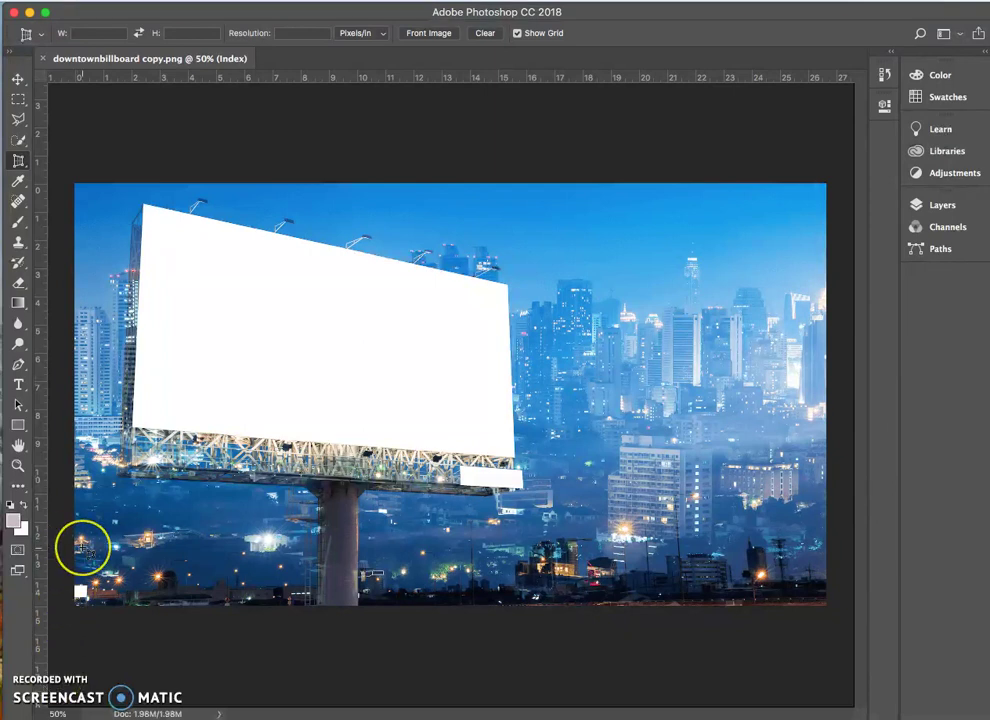
Step: Switch the rulers back on around the billboard canvas from the View menu
{"action": "key", "text": "super+r"}
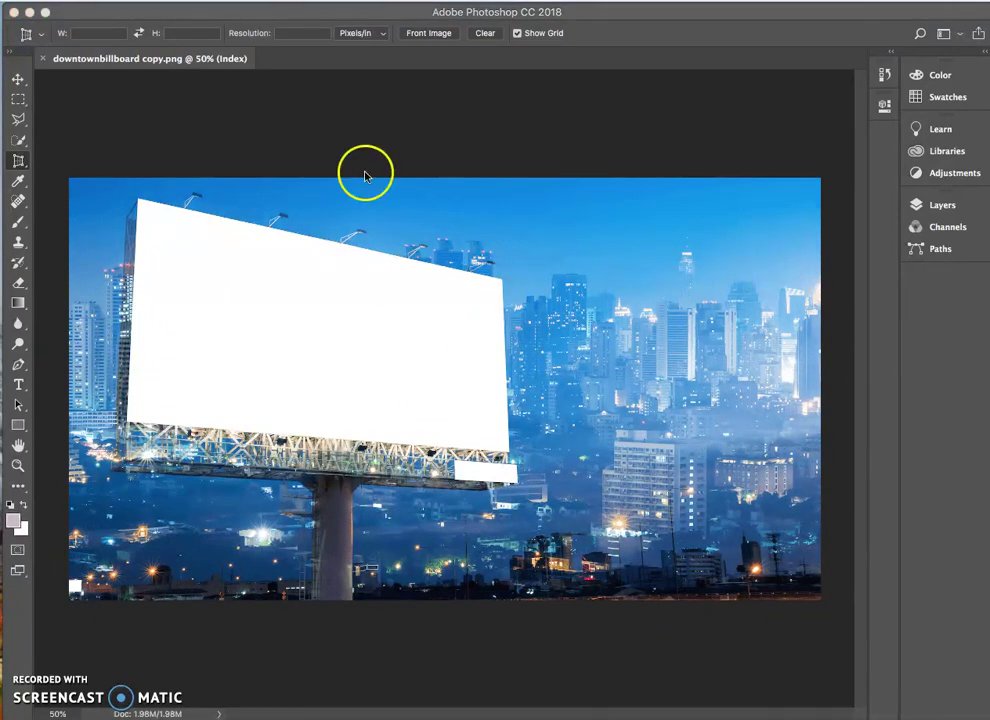
{"action": "left_click", "coordinate": [333, 128]}
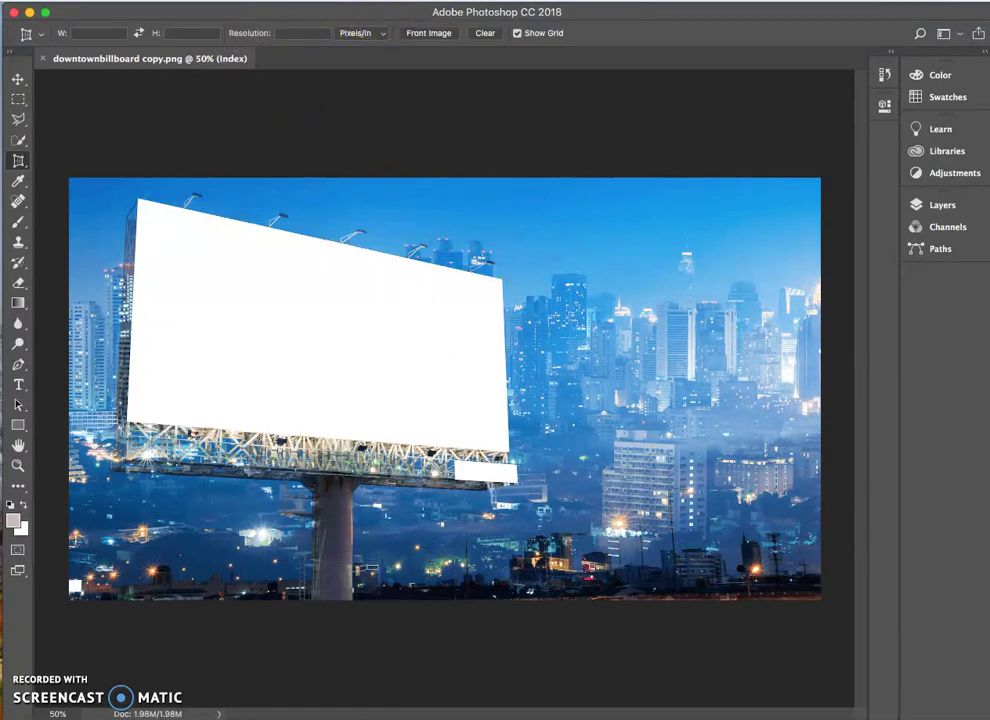
{"action": "left_click", "coordinate": [455, 1]}
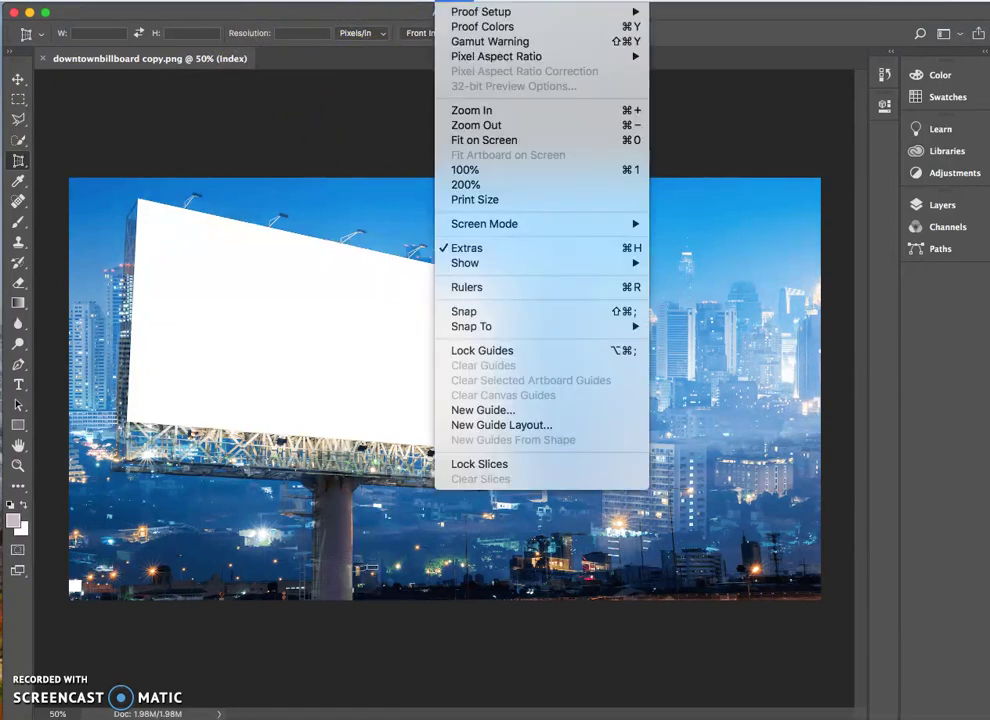
{"action": "left_click", "coordinate": [470, 289]}
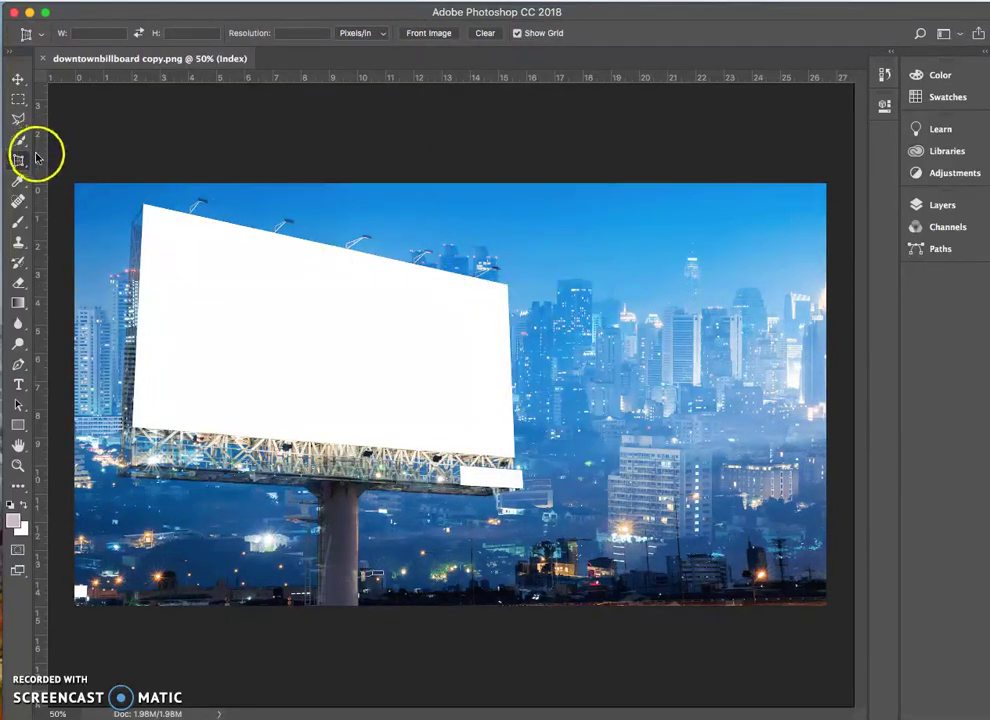
Step: Zoom into the billboard's top-left corner and place a vertical guide there
{"action": "left_click", "coordinate": [18, 466]}
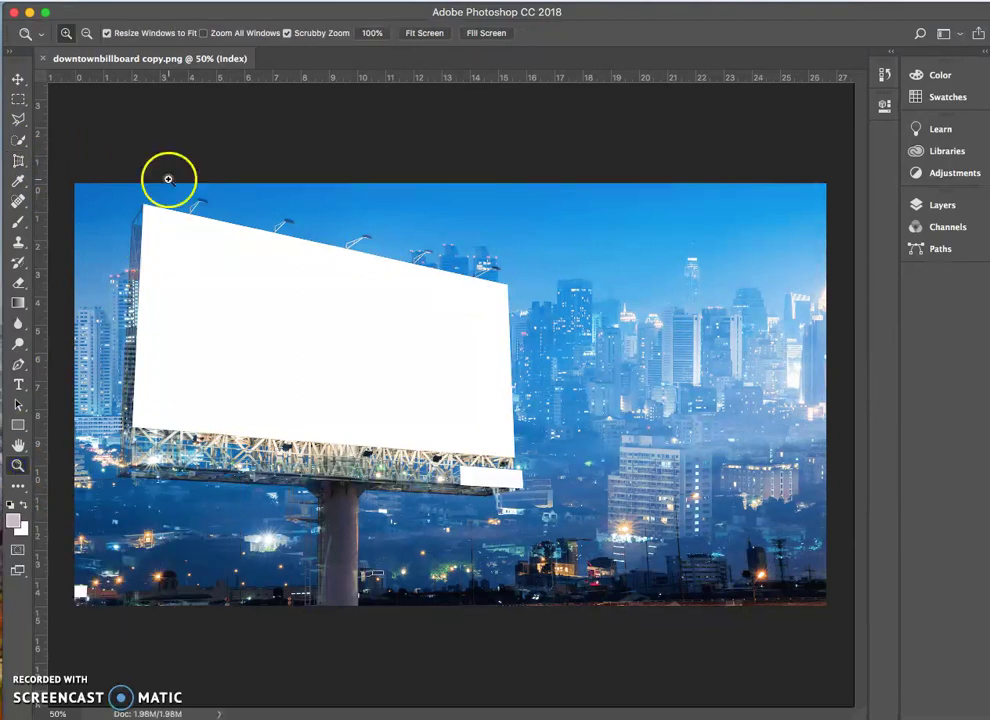
{"action": "left_click_drag", "start_coordinate": [130, 220], "coordinate": [192, 389]}
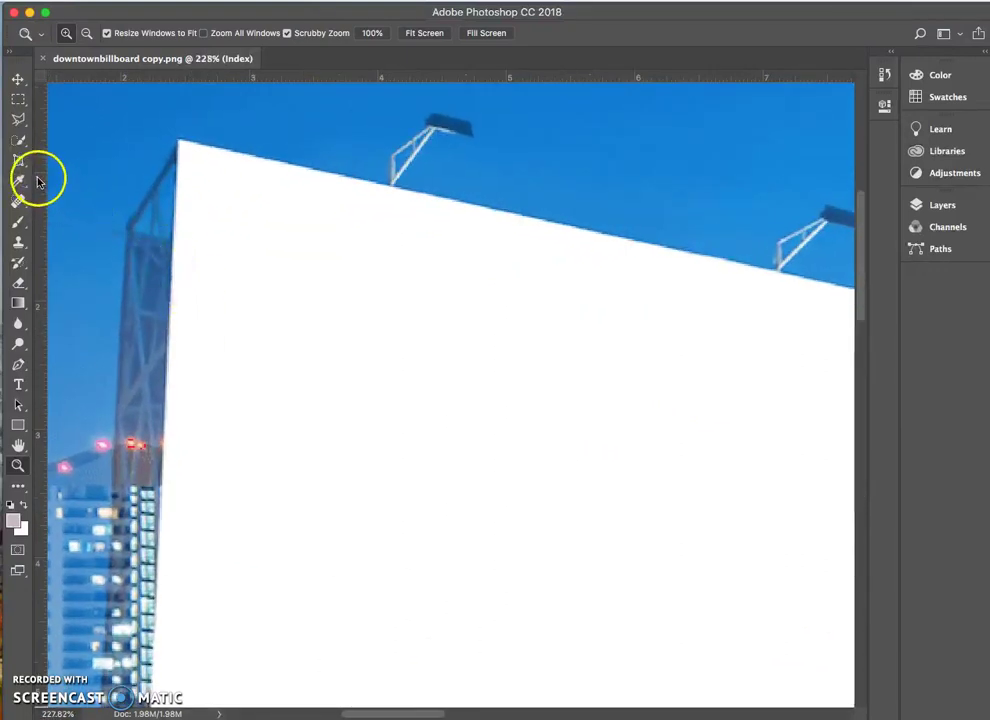
{"action": "left_click_drag", "start_coordinate": [38, 177], "coordinate": [179, 177]}
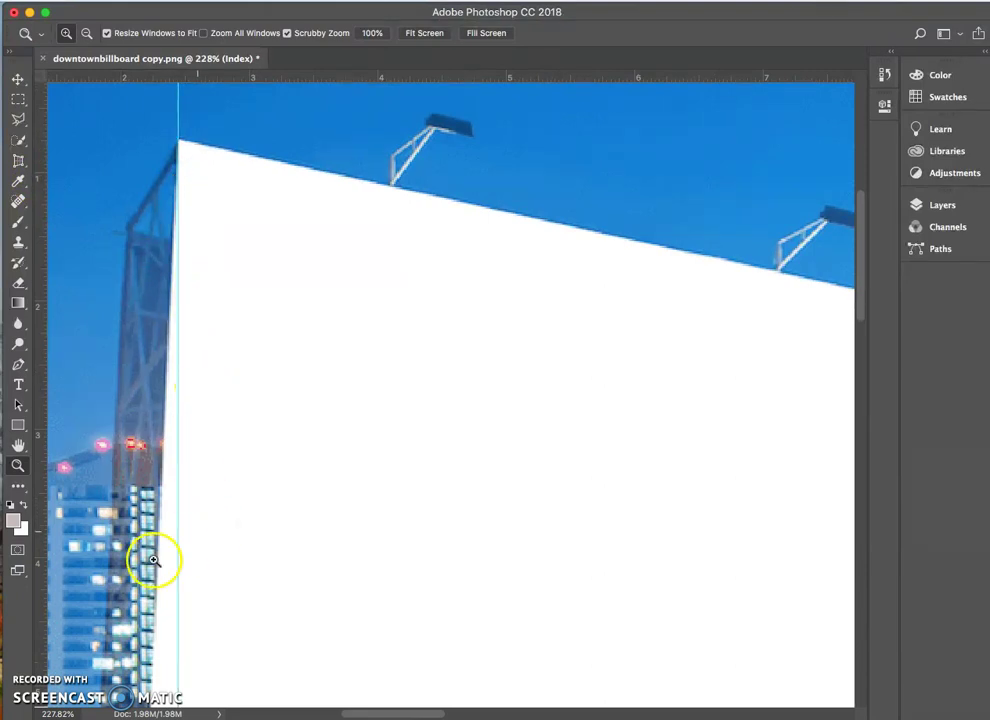
Step: Pan to the billboard's right side and drag a vertical guide onto its right edge
{"action": "left_click", "coordinate": [18, 449]}
{"action": "left_click_drag", "start_coordinate": [316, 669], "coordinate": [298, 415]}
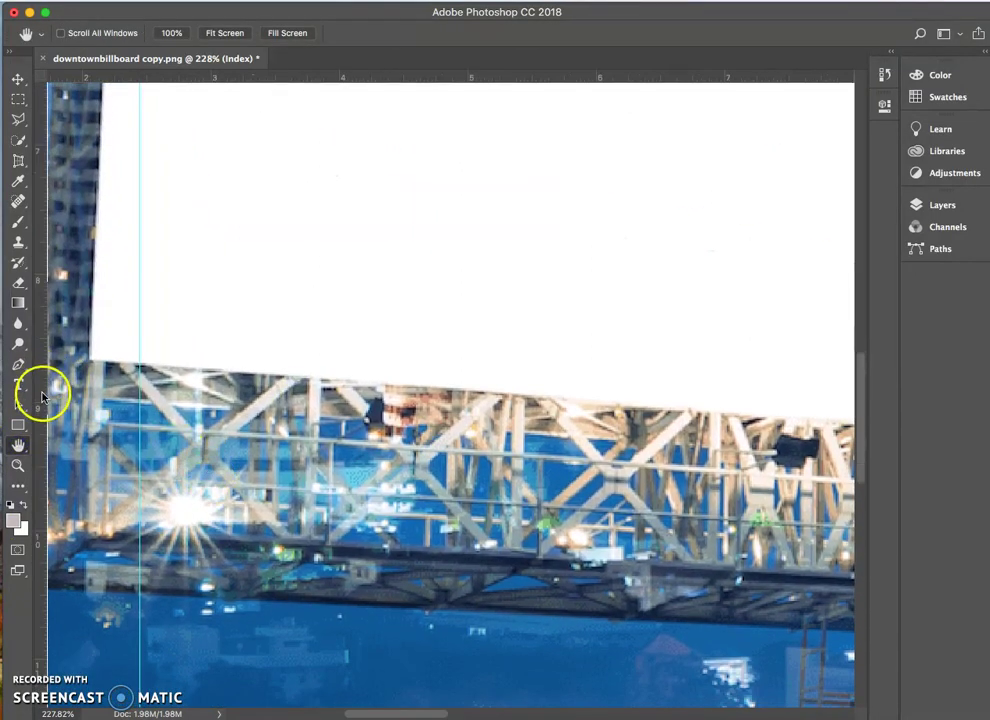
{"action": "left_click_drag", "start_coordinate": [44, 392], "coordinate": [89, 380]}
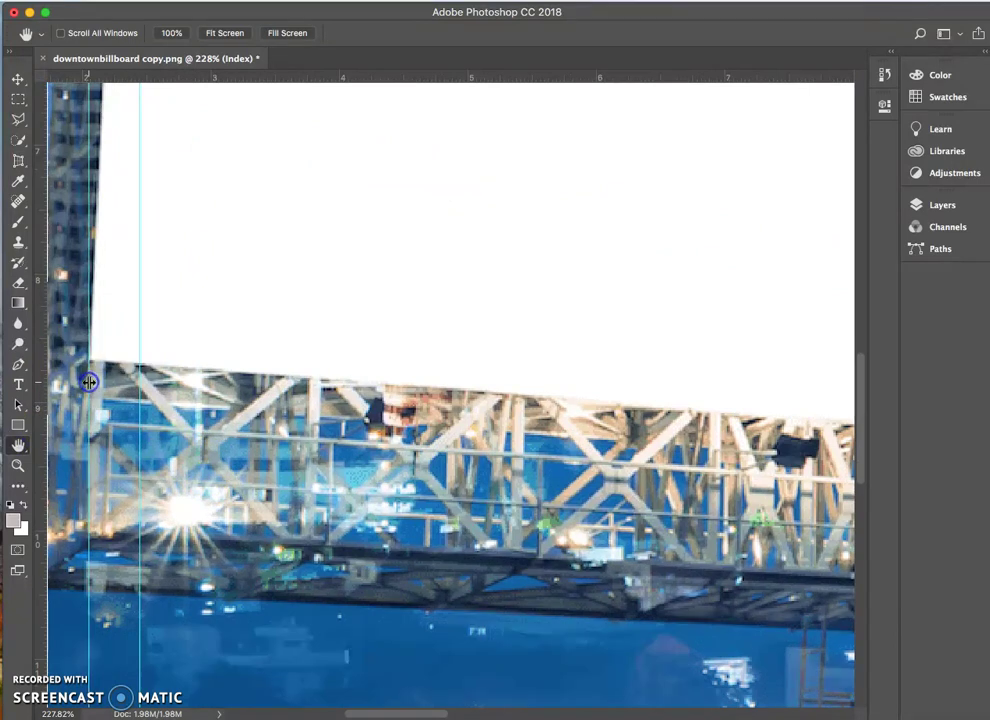
{"action": "left_click_drag", "start_coordinate": [327, 375], "coordinate": [142, 505]}
{"action": "left_click_drag", "start_coordinate": [131, 420], "coordinate": [256, 575]}
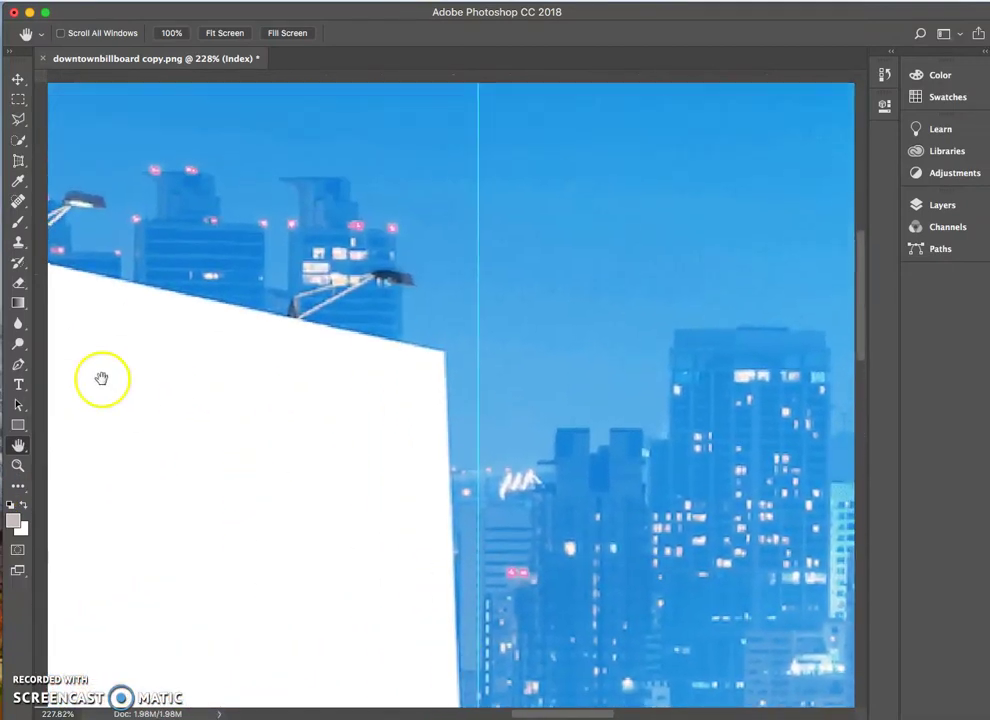
{"action": "key", "text": "super+r"}
{"action": "left_click_drag", "start_coordinate": [40, 371], "coordinate": [443, 505]}
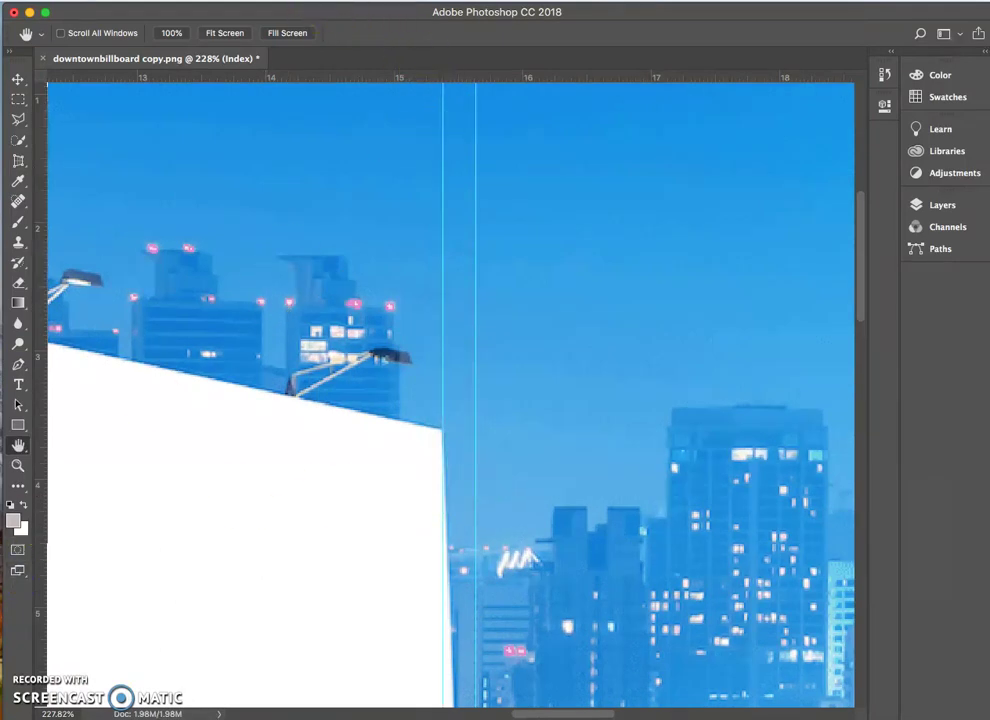
Step: Enable View > Snap To > Guides
{"action": "left_click", "coordinate": [455, 0]}
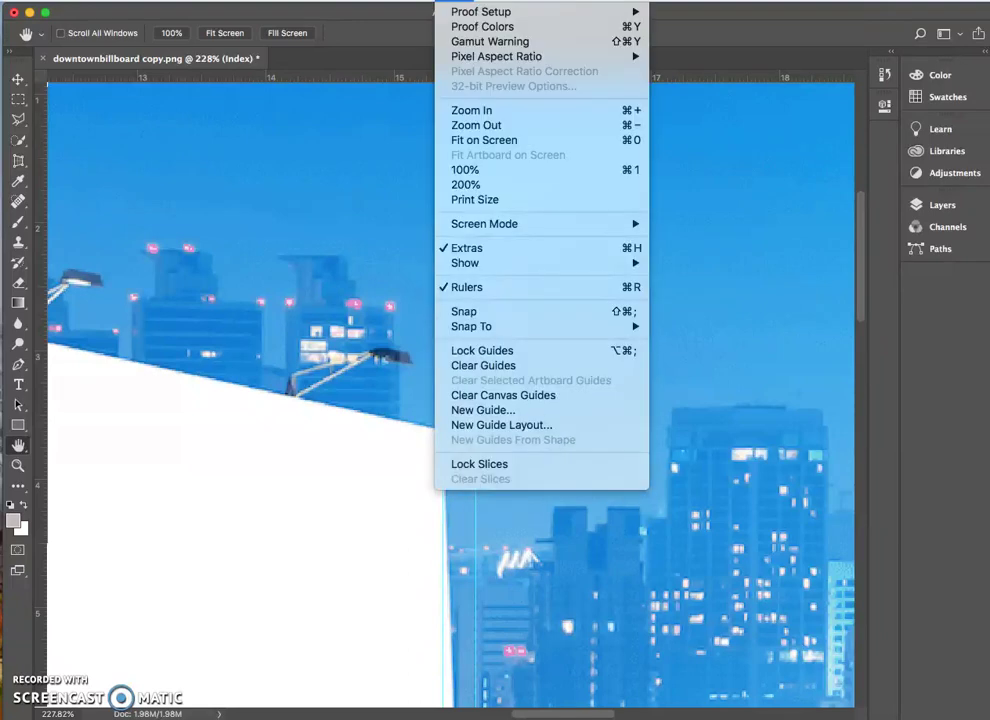
{"action": "left_click", "coordinate": [450, 6]}
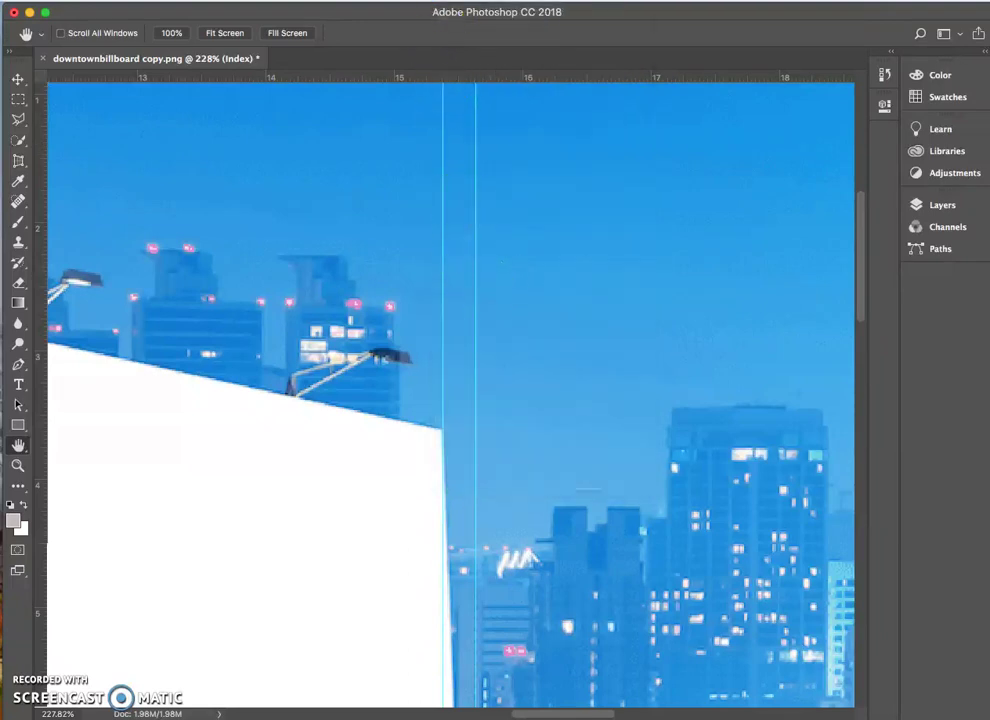
{"action": "left_click", "coordinate": [455, 0]}
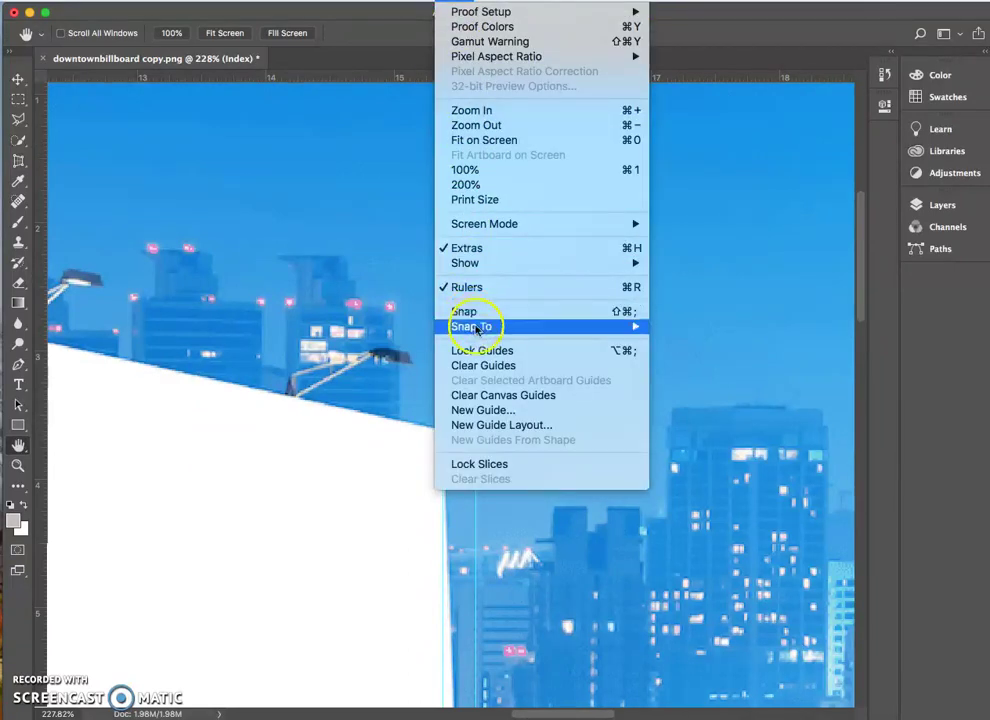
{"action": "mouse_move", "coordinate": [575, 338]}
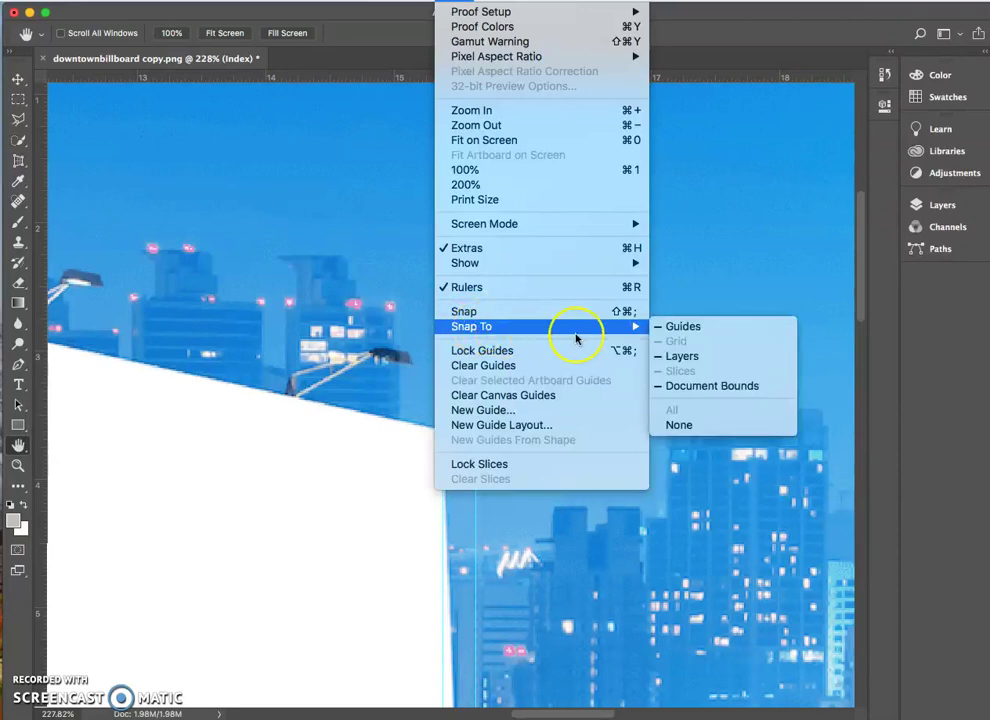
{"action": "left_click", "coordinate": [679, 330]}
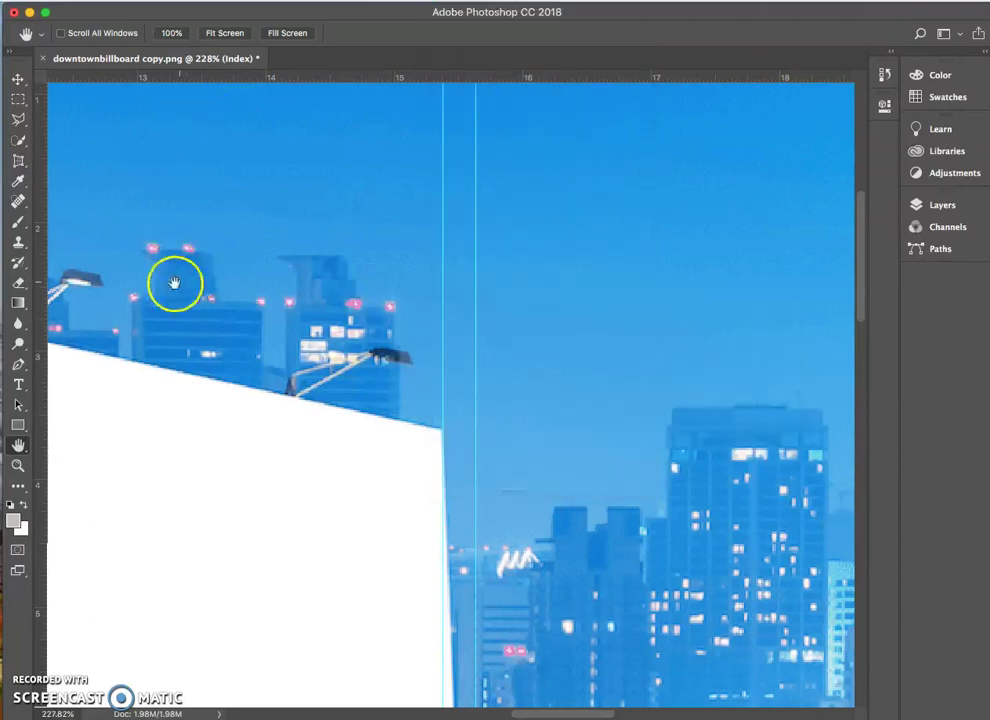
Step: Bring the billboard's sloping top edge into view and zoom out with rulers shown
{"action": "left_click_drag", "start_coordinate": [360, 271], "coordinate": [613, 219]}
{"action": "key", "text": "super+r"}
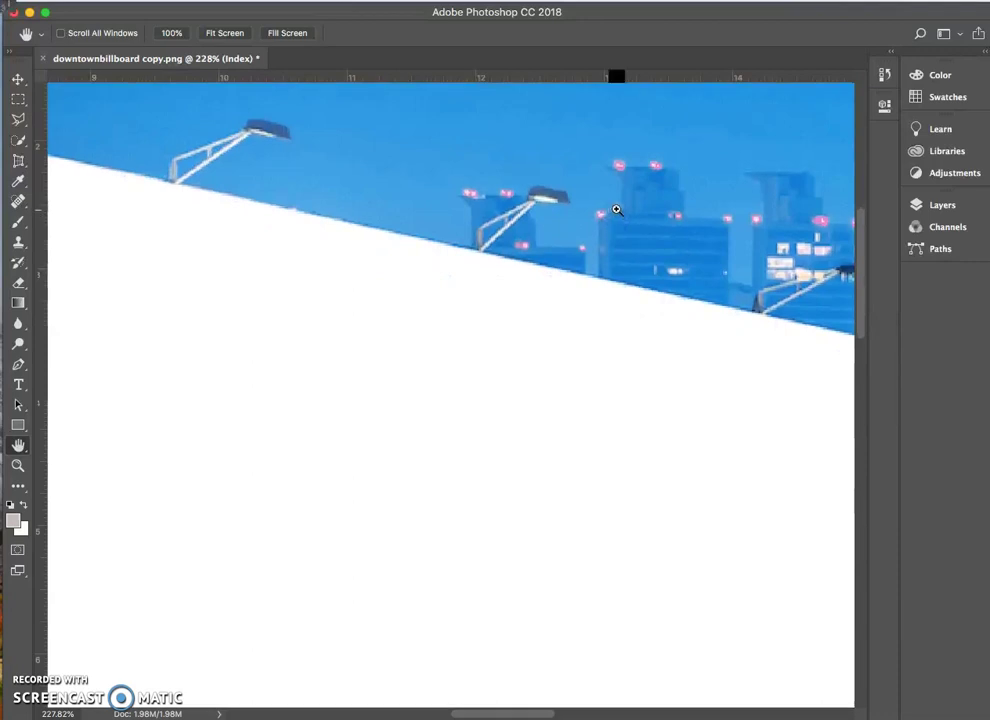
{"action": "key", "text": "super+minus"}
{"action": "key", "text": "super+minus"}
{"action": "key", "text": "super+minus"}
Step: Zoom and pan to centre the billboard face in view
{"action": "left_click_drag", "start_coordinate": [365, 194], "coordinate": [340, 152]}
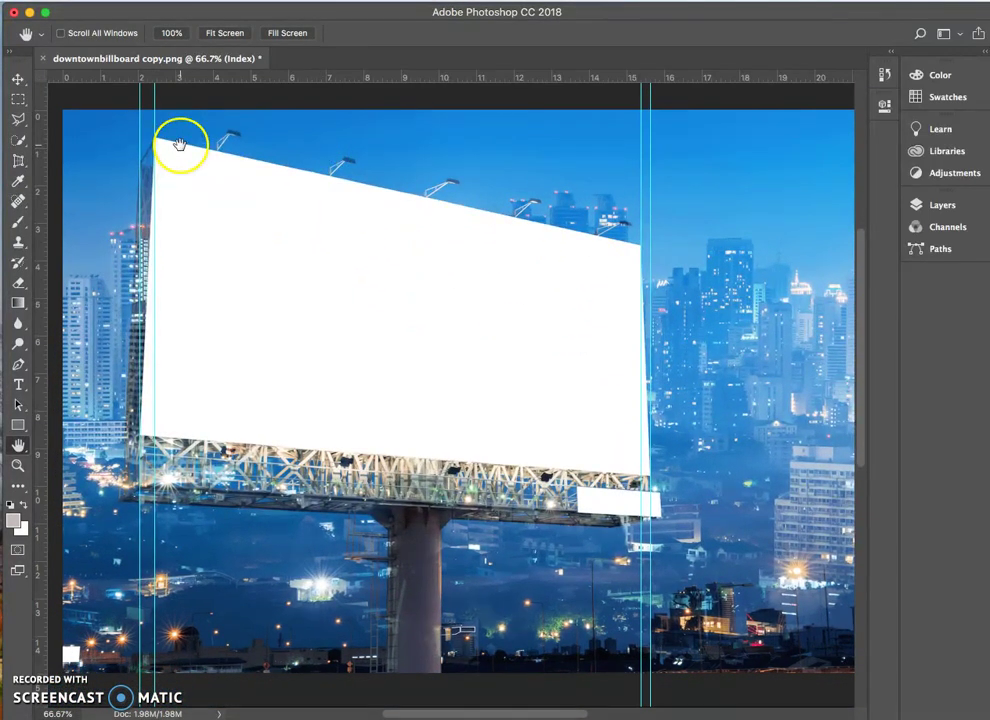
{"action": "key", "text": "super+r"}
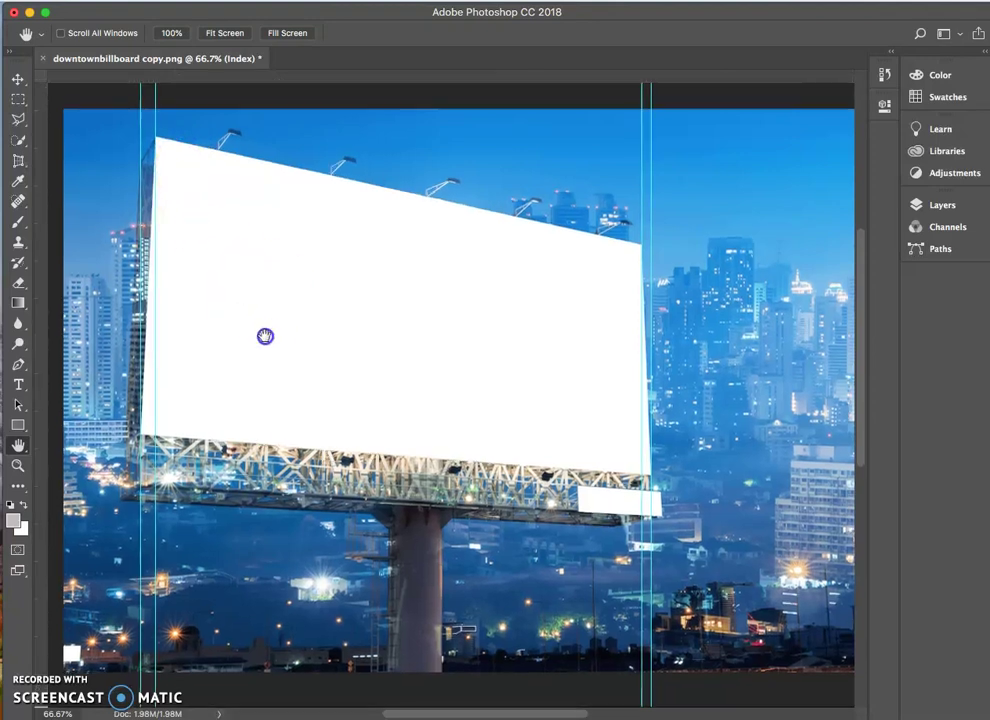
{"action": "key", "text": "super+r"}
{"action": "left_click_drag", "start_coordinate": [265, 336], "coordinate": [323, 369]}
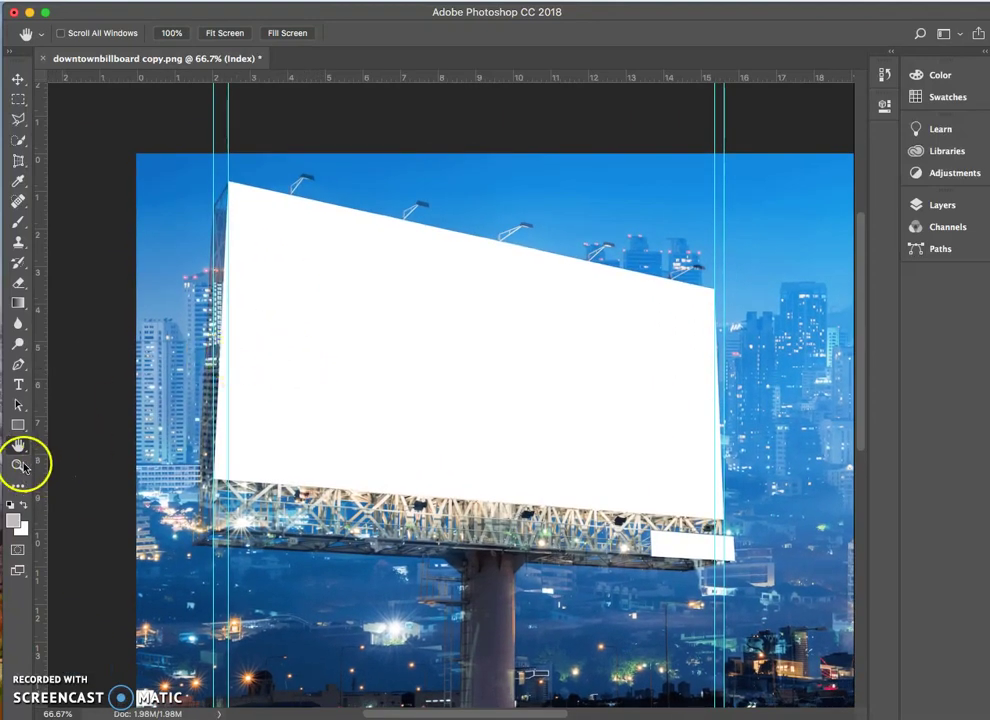
{"action": "left_click", "coordinate": [18, 465]}
{"action": "left_click_drag", "start_coordinate": [360, 369], "coordinate": [380, 358]}
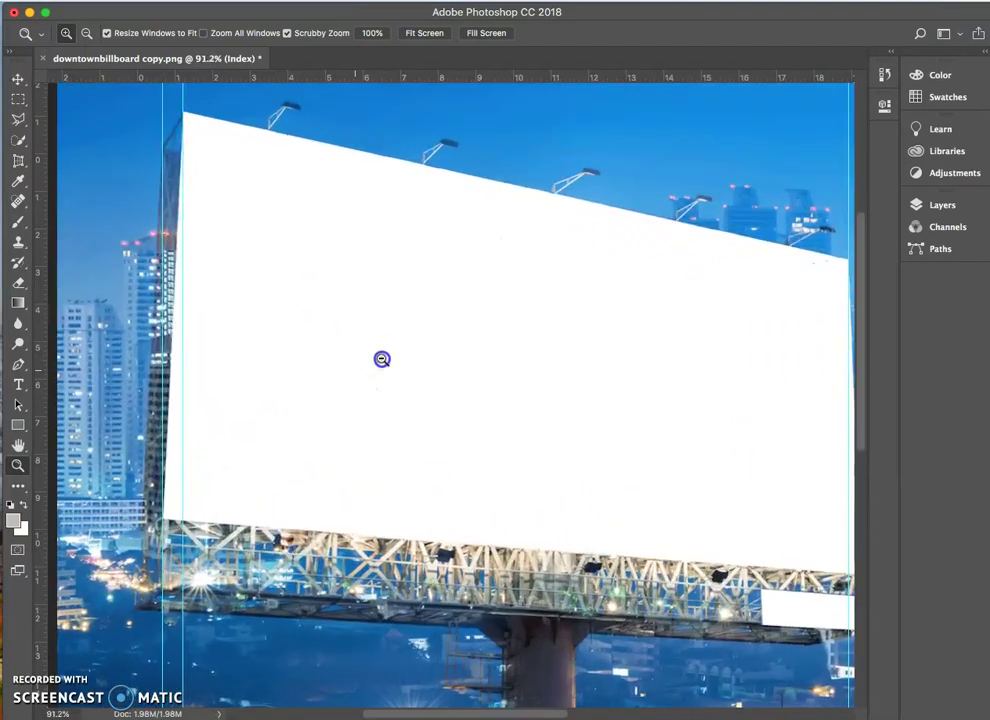
{"action": "left_click", "coordinate": [18, 445]}
{"action": "left_click_drag", "start_coordinate": [338, 418], "coordinate": [296, 435]}
{"action": "key", "text": "super+r"}
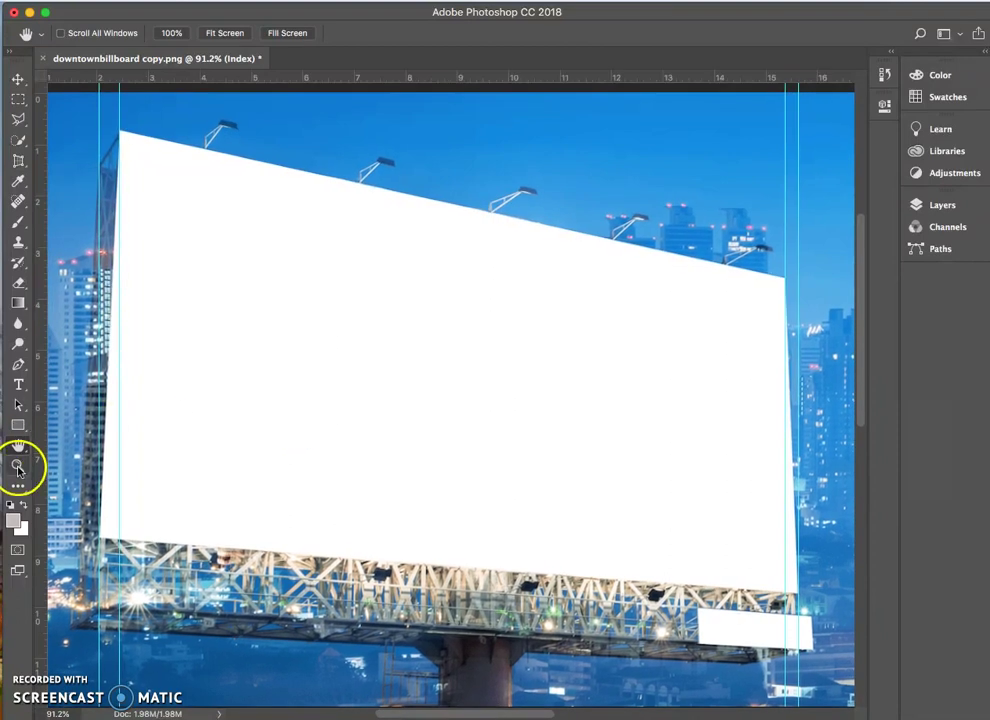
Step: Fit the whole image on screen and bring up the cropping tools flyout
{"action": "left_click", "coordinate": [18, 467]}
{"action": "left_click_drag", "start_coordinate": [354, 387], "coordinate": [315, 400]}
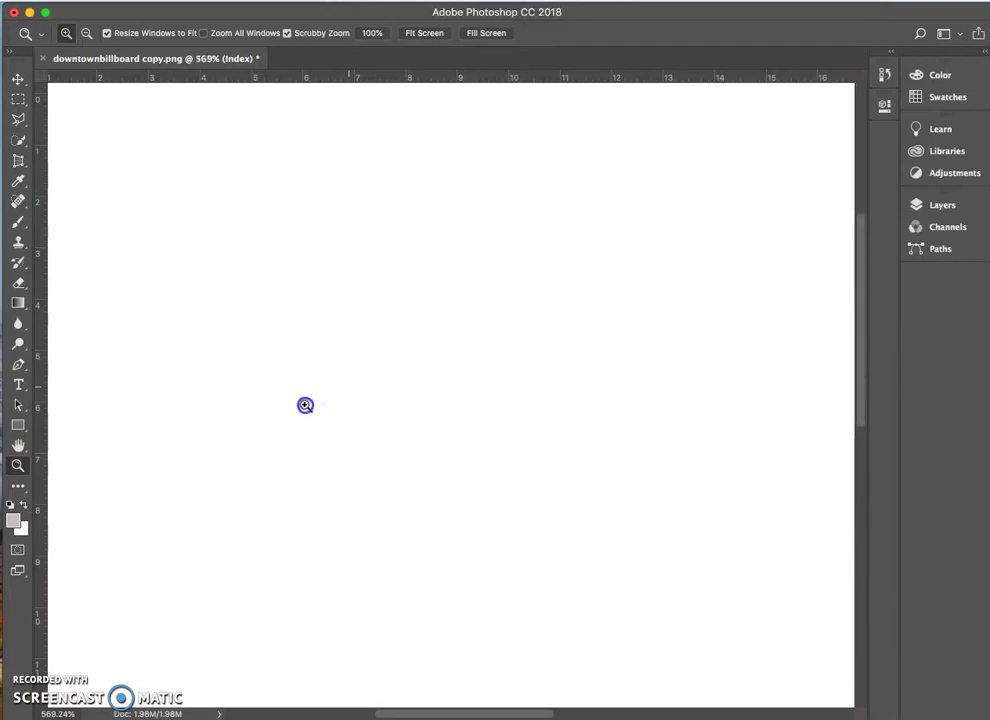
{"action": "key", "text": "super+0"}
{"action": "key", "text": "h"}
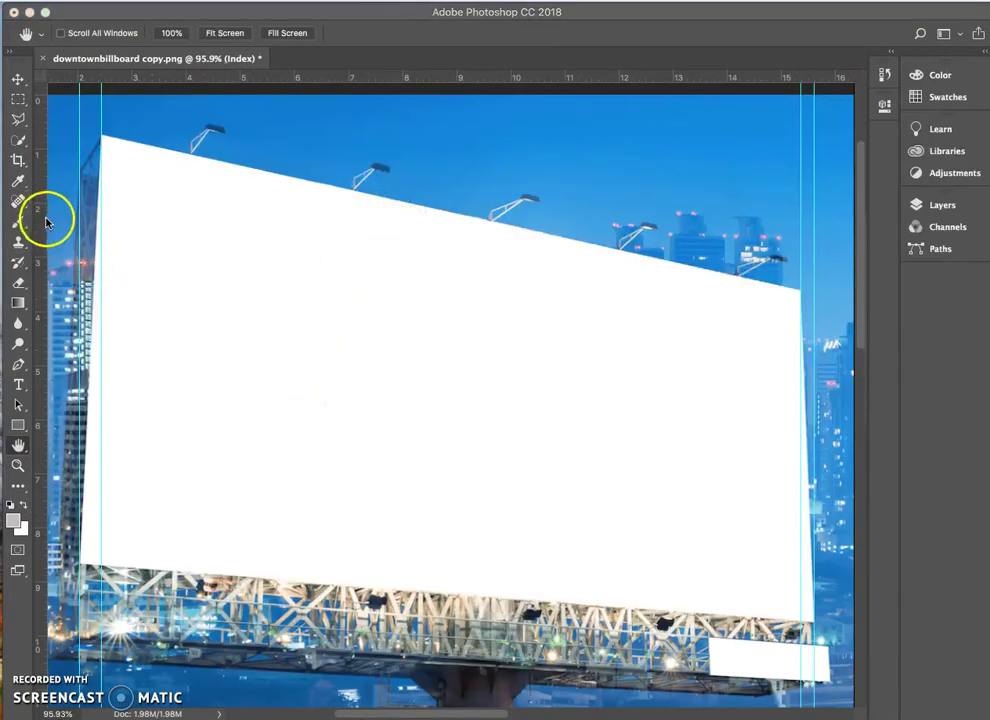
{"action": "left_click", "coordinate": [17, 160]}
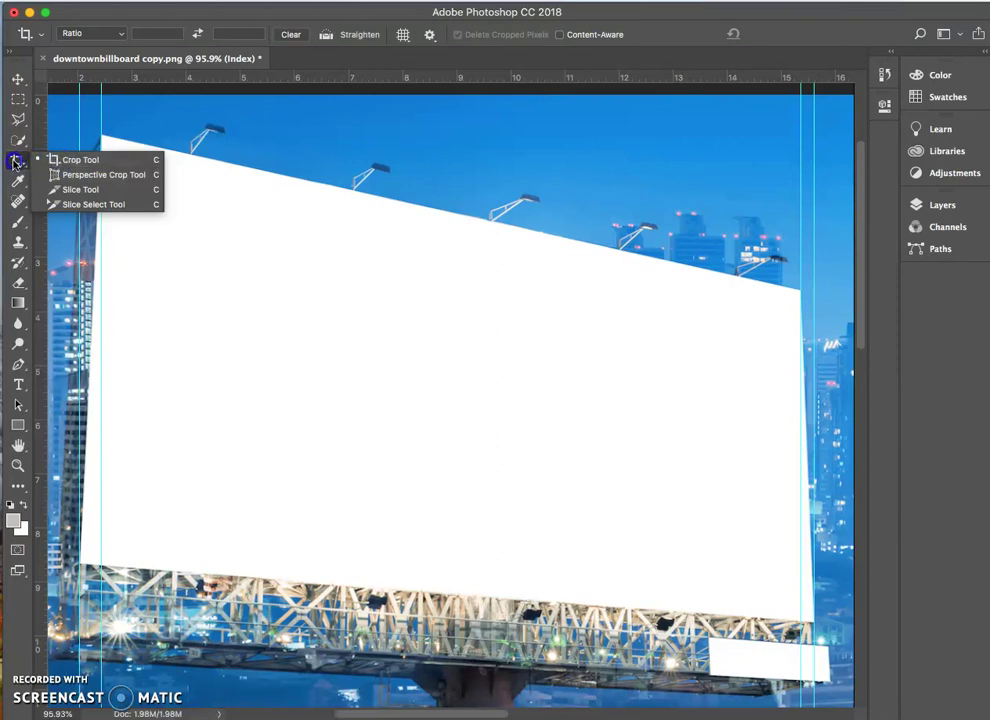
Step: Place Perspective Crop corners on the billboard face's four corners, adjusting the lower-left one
{"action": "left_click", "coordinate": [88, 162]}
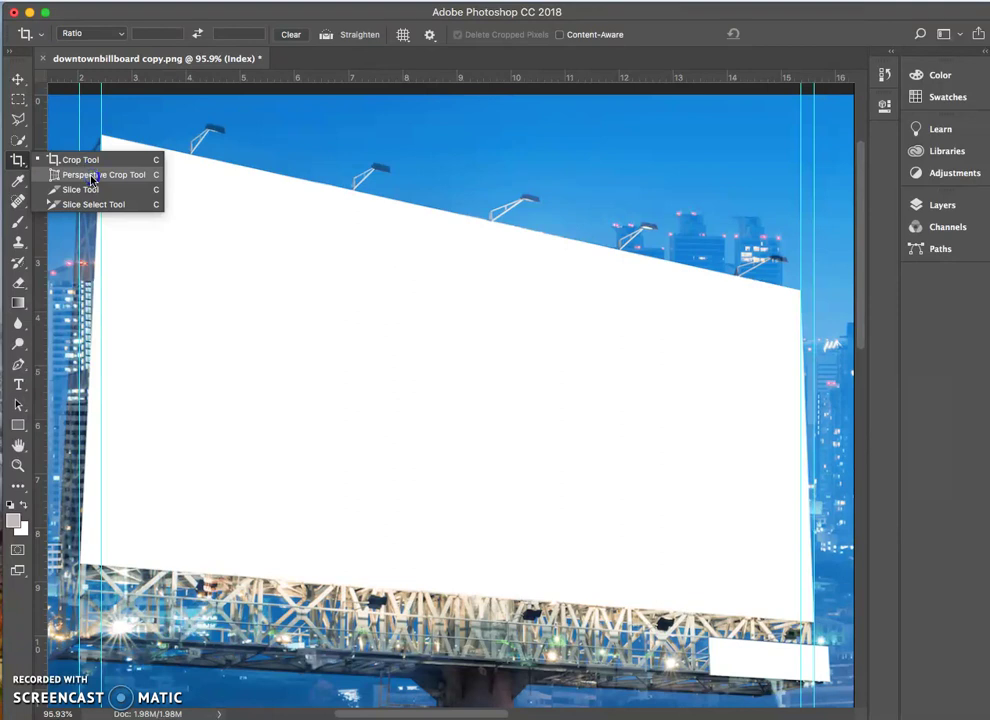
{"action": "left_click", "coordinate": [91, 176]}
{"action": "mouse_move", "coordinate": [93, 180]}
{"action": "left_mouse_down"}
{"action": "mouse_move", "coordinate": [110, 150]}
{"action": "mouse_move", "coordinate": [101, 133]}
{"action": "left_mouse_up"}
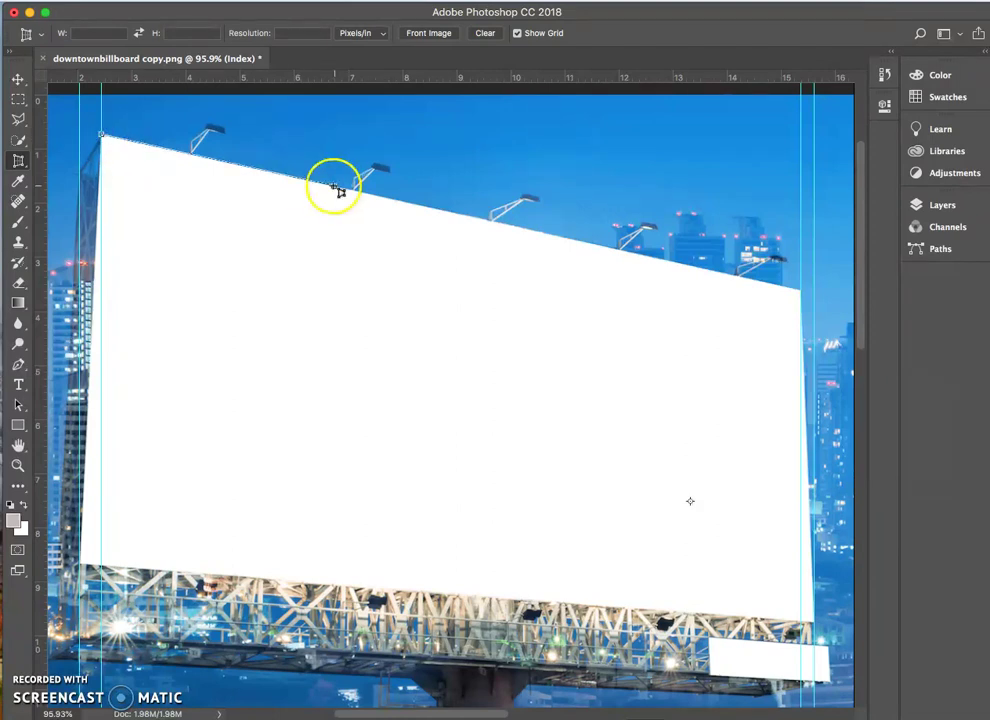
{"action": "left_click", "coordinate": [801, 291]}
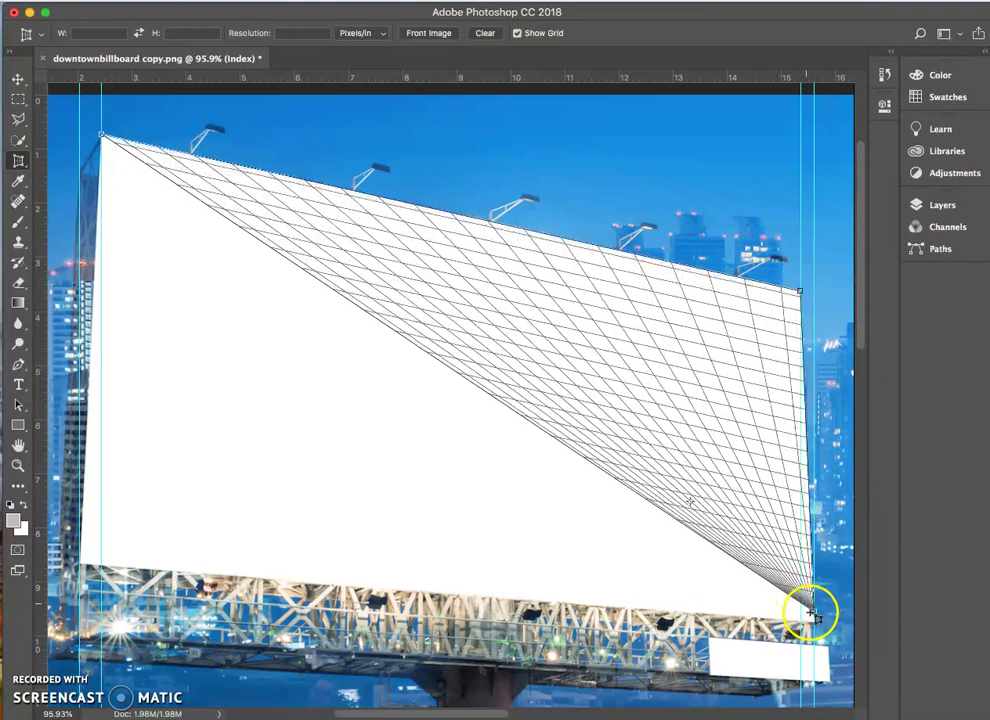
{"action": "left_click", "coordinate": [814, 623]}
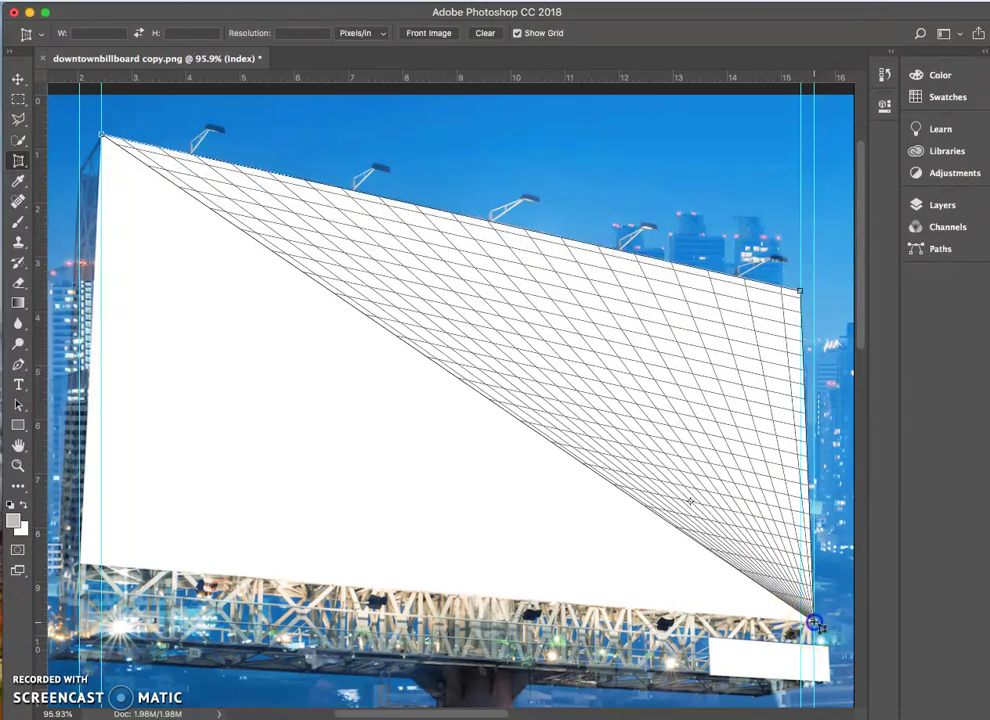
{"action": "left_click", "coordinate": [255, 526]}
{"action": "left_click_drag", "start_coordinate": [255, 526], "coordinate": [86, 569]}
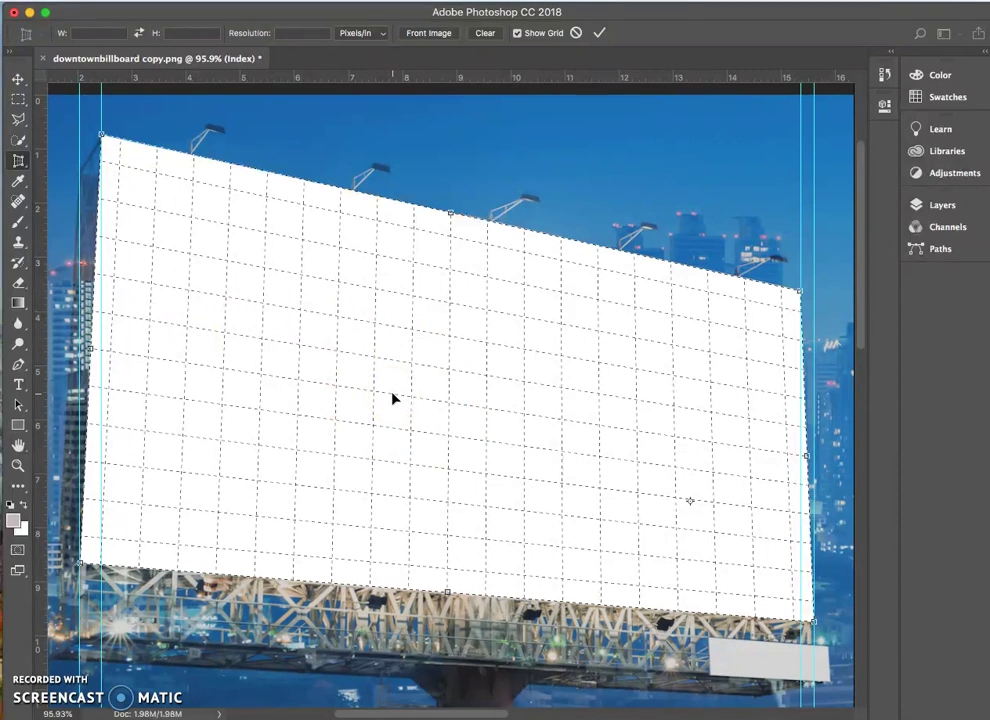
Step: Commit the perspective crop, flattening the billboard face into a straight-on rectangle
{"action": "key", "text": "Return"}
{"action": "left_click", "coordinate": [253, 293]}
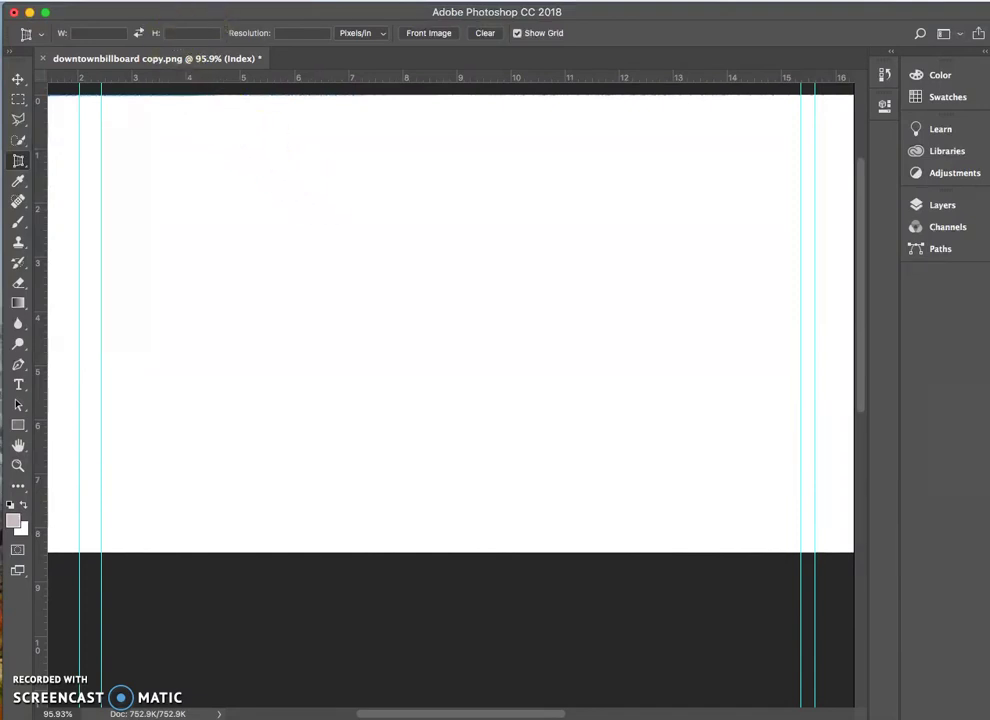
{"action": "left_click", "coordinate": [215, 0]}
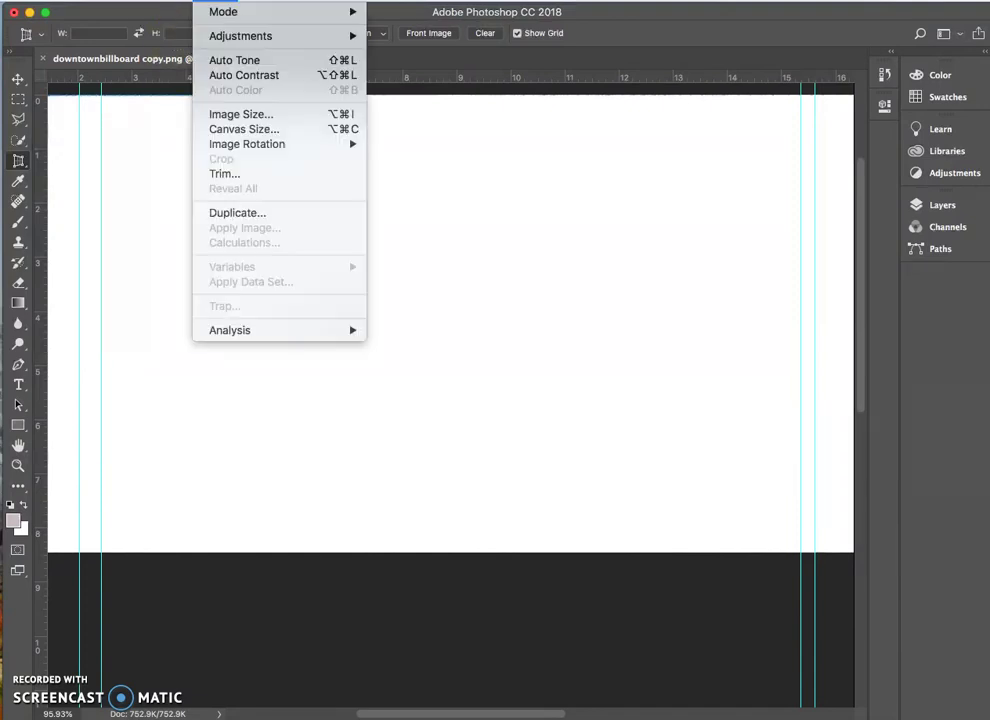
Step: Check the canvas size reads 17.583 × 8.458 inches and close without changes
{"action": "left_click", "coordinate": [233, 128]}
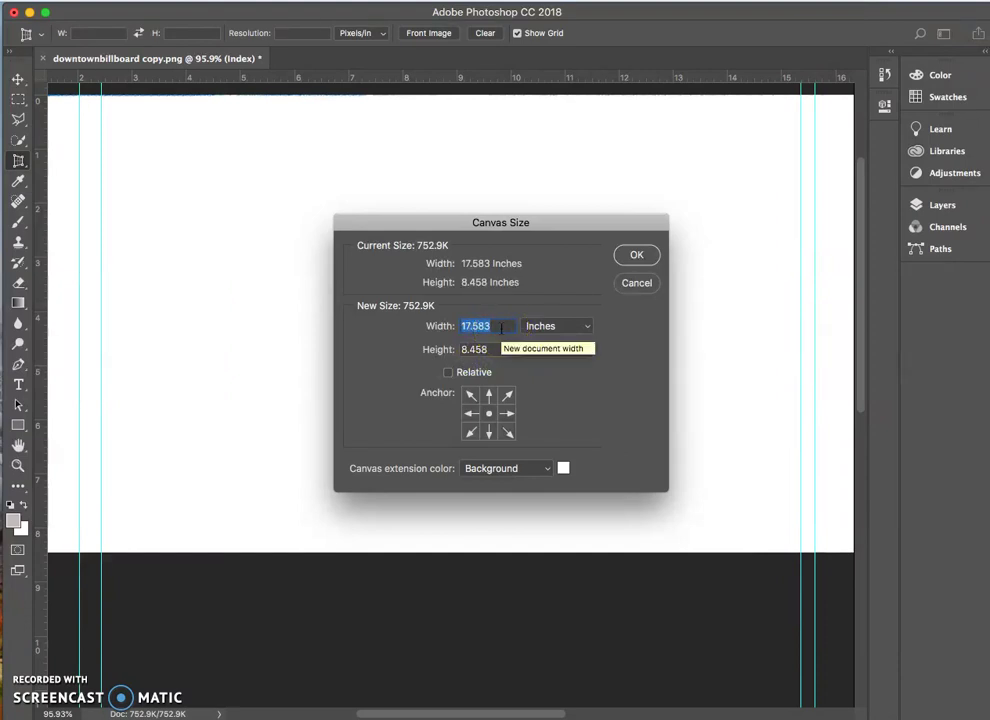
{"action": "left_click", "coordinate": [579, 419]}
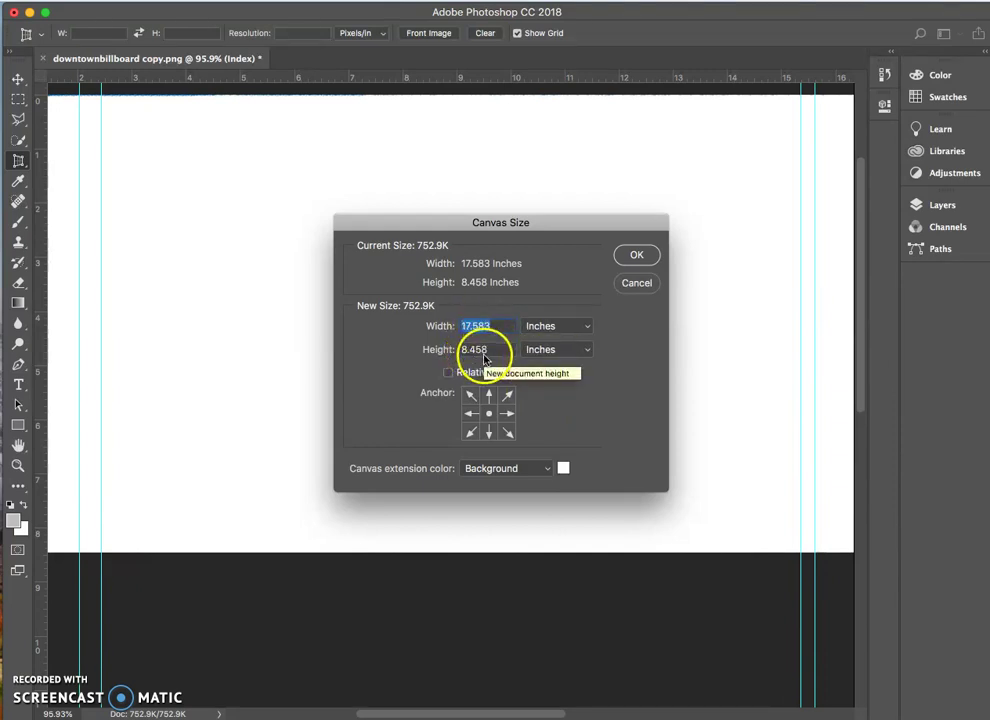
{"action": "left_click", "coordinate": [645, 253]}
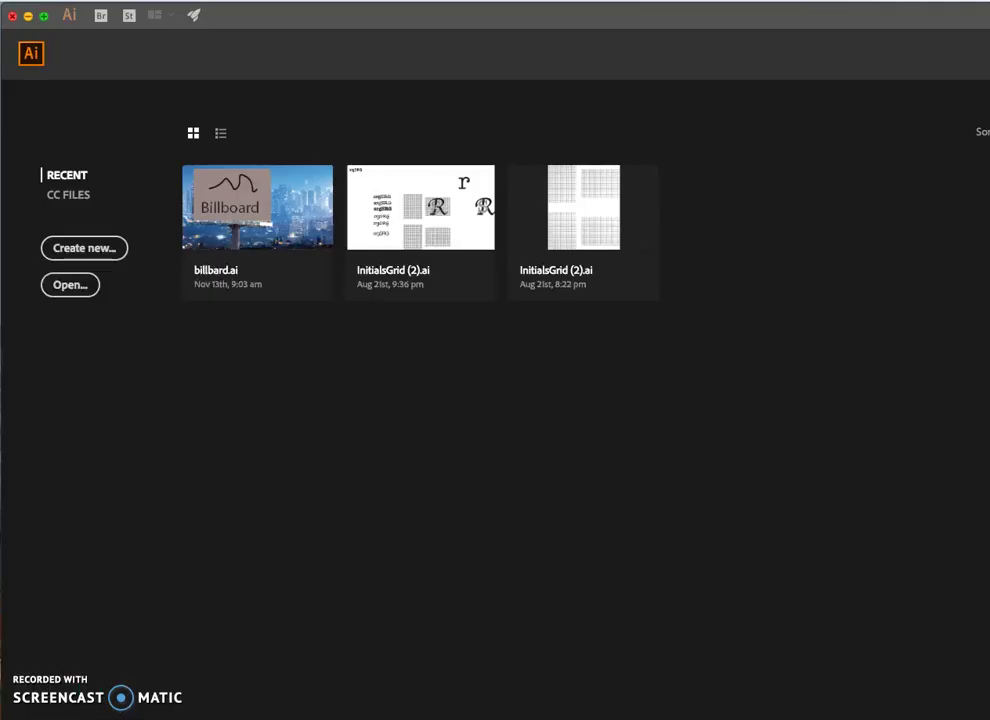
{"action": "left_click", "coordinate": [369, 628]}
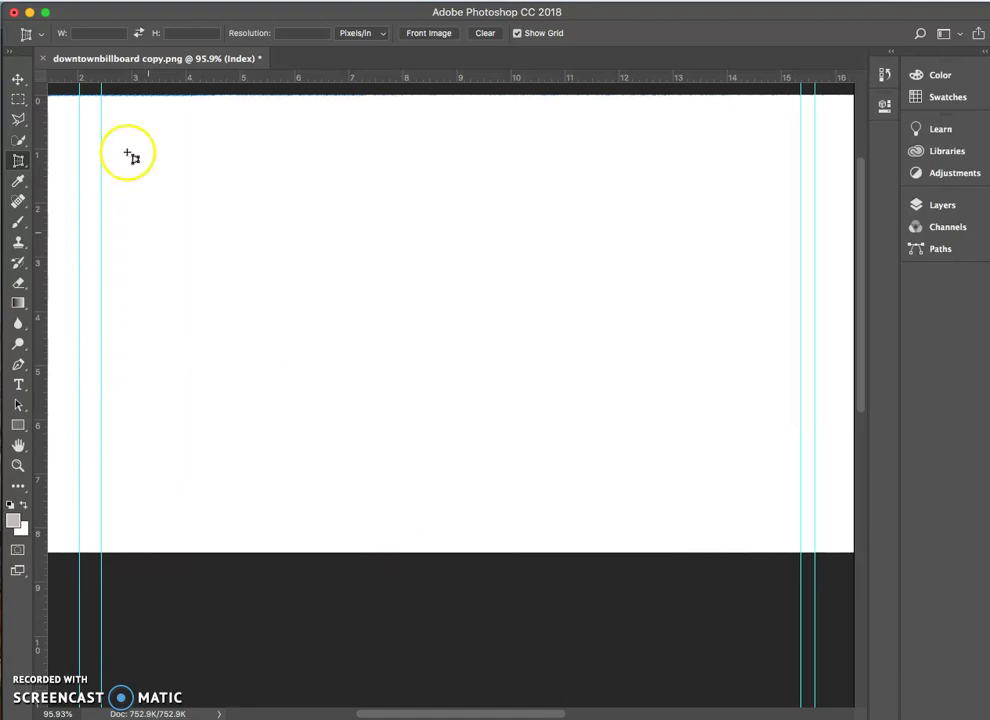
Step: Quit Photoshop CC, discarding changes to the billboard copy
{"action": "left_click", "coordinate": [85, 0]}
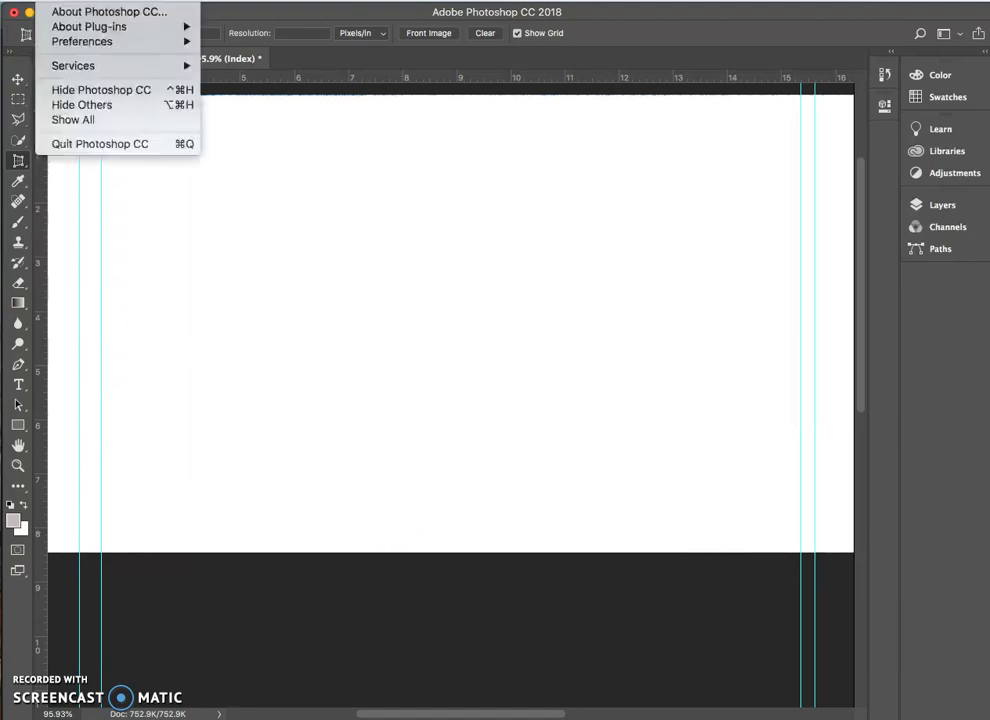
{"action": "left_click", "coordinate": [93, 144]}
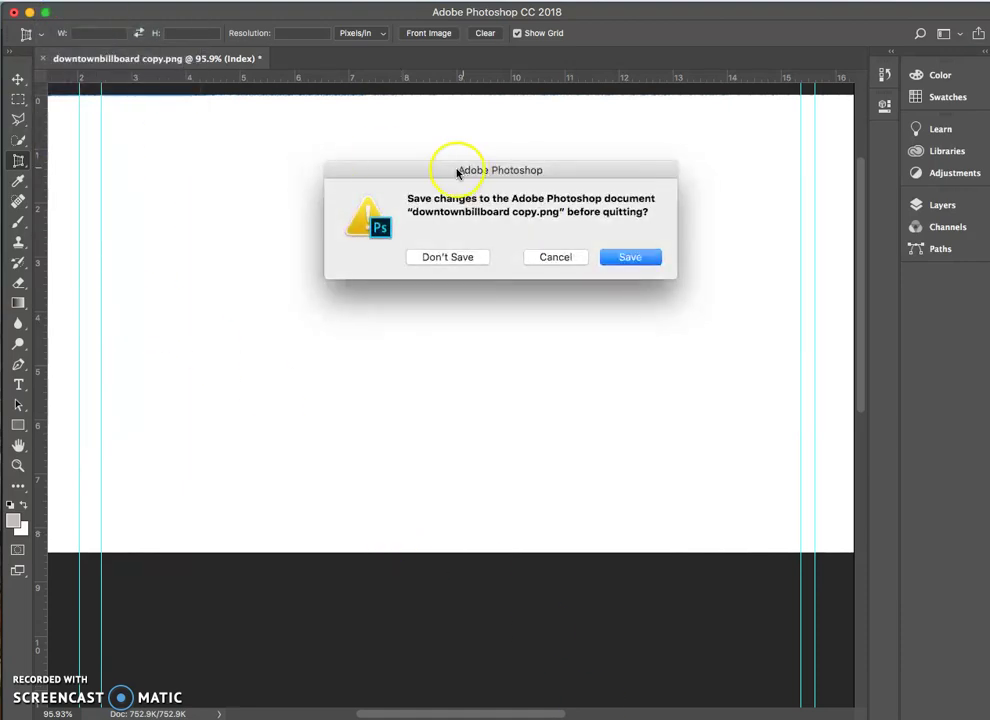
{"action": "left_click", "coordinate": [447, 260]}
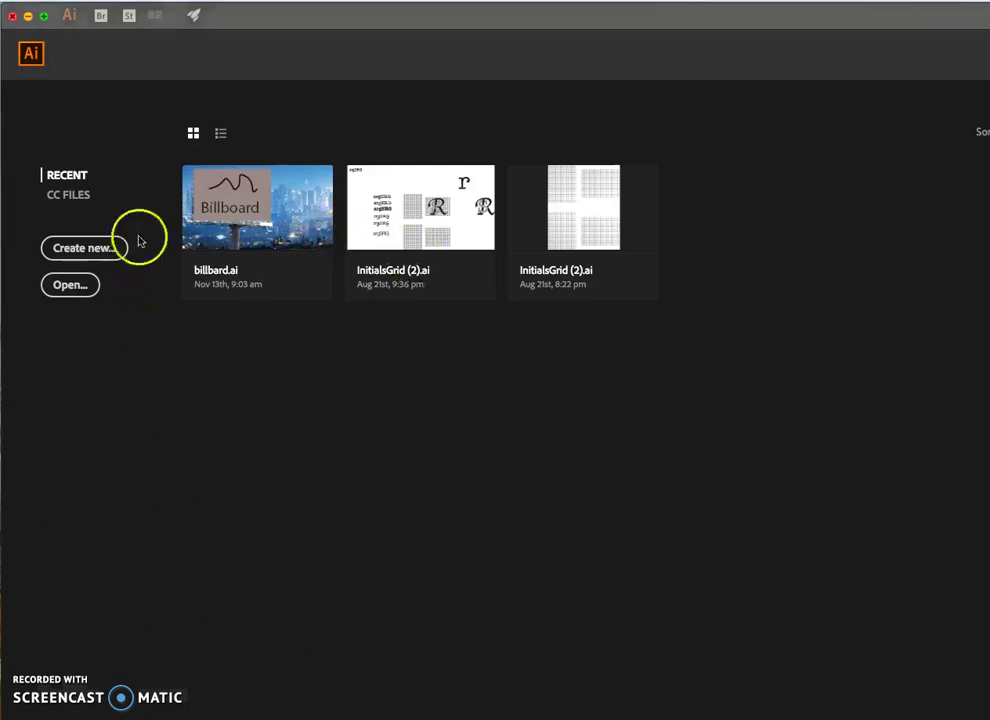
Step: In Illustrator, start a new document with width 17.58 in and height 8.46 in, keeping 4 artboards
{"action": "left_click", "coordinate": [154, 73]}
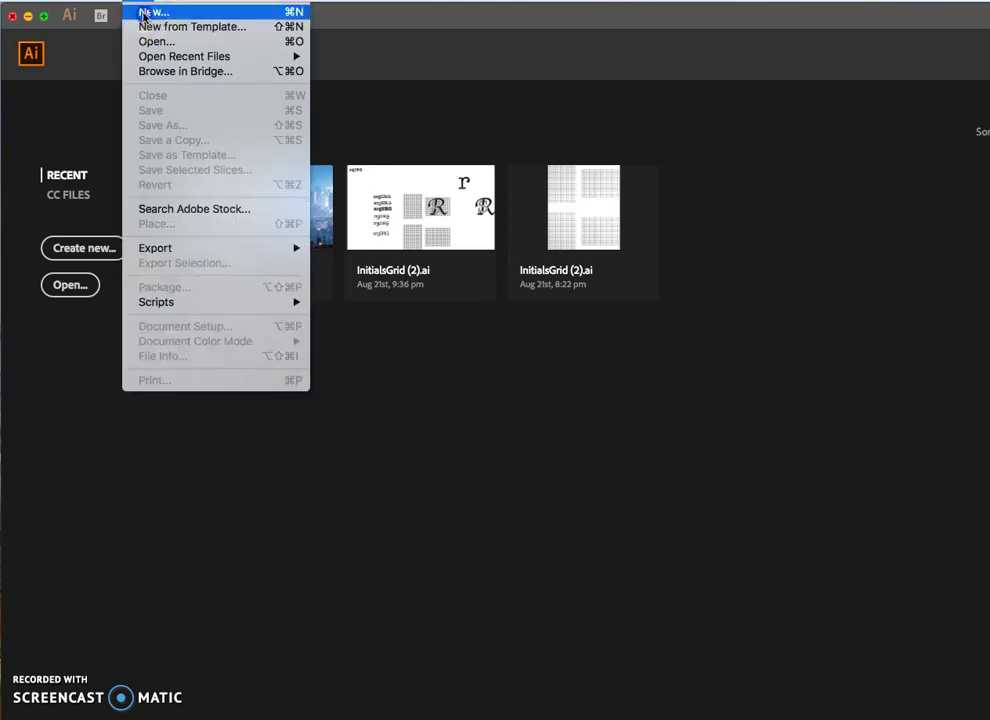
{"action": "left_click", "coordinate": [150, 12]}
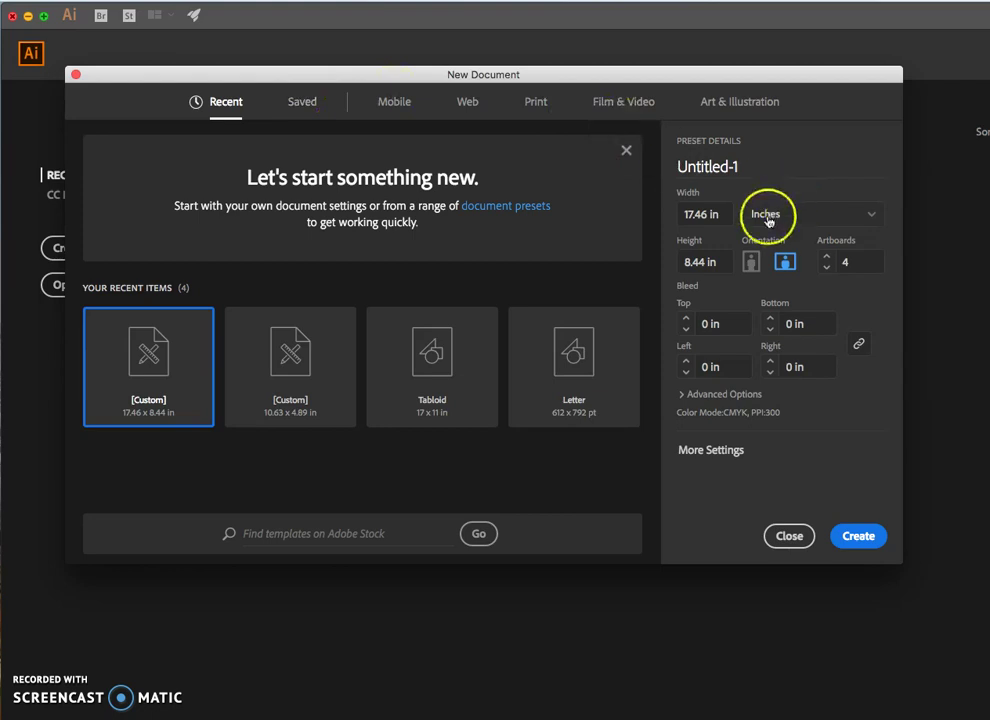
{"action": "left_click", "coordinate": [707, 214]}
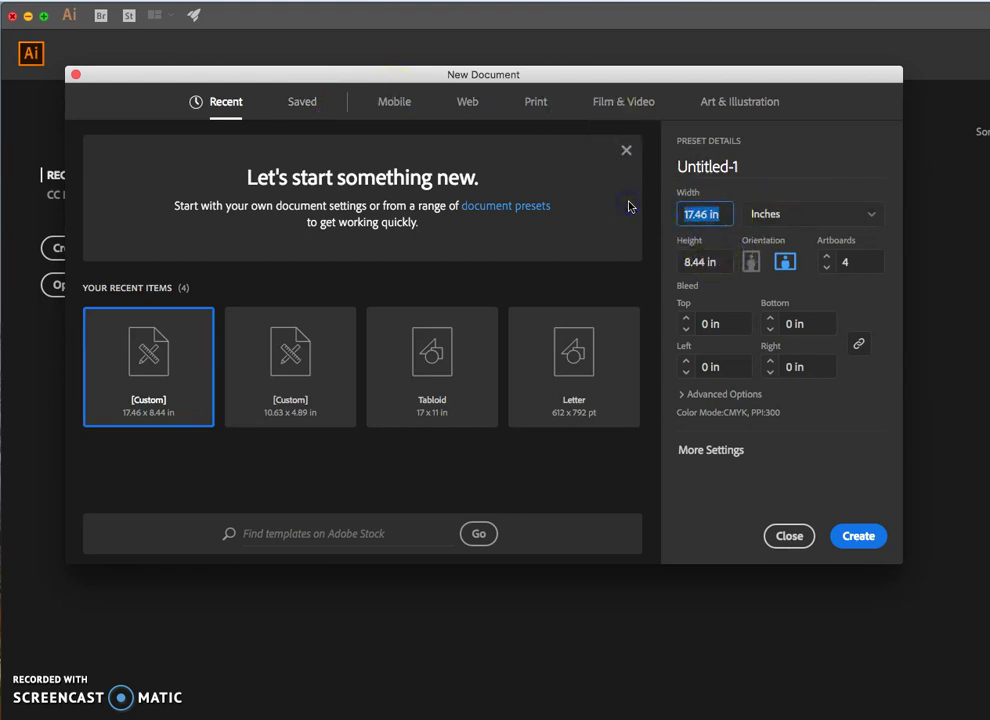
{"action": "type", "text": "17.58"}
{"action": "key", "text": "Tab"}
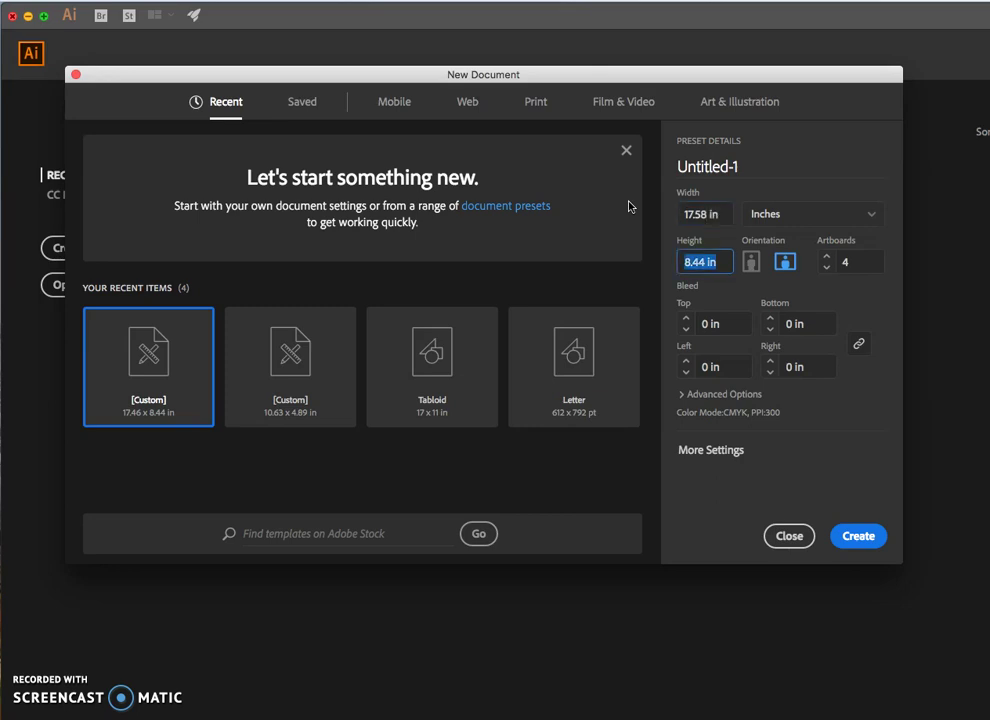
{"action": "type", "text": "8.46"}
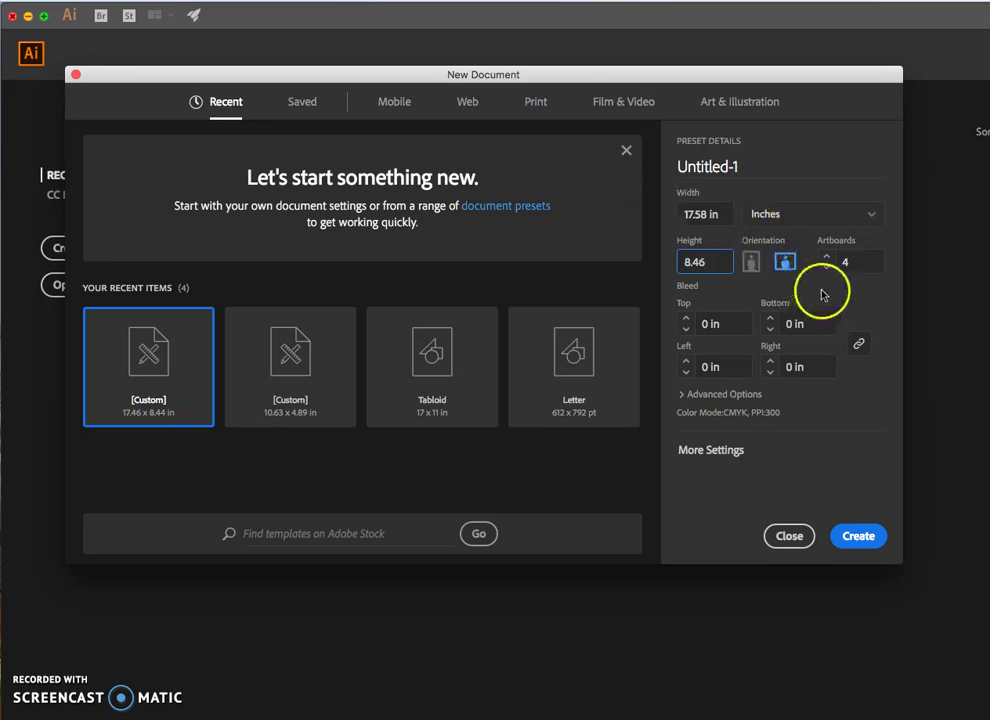
{"action": "left_click", "coordinate": [850, 258]}
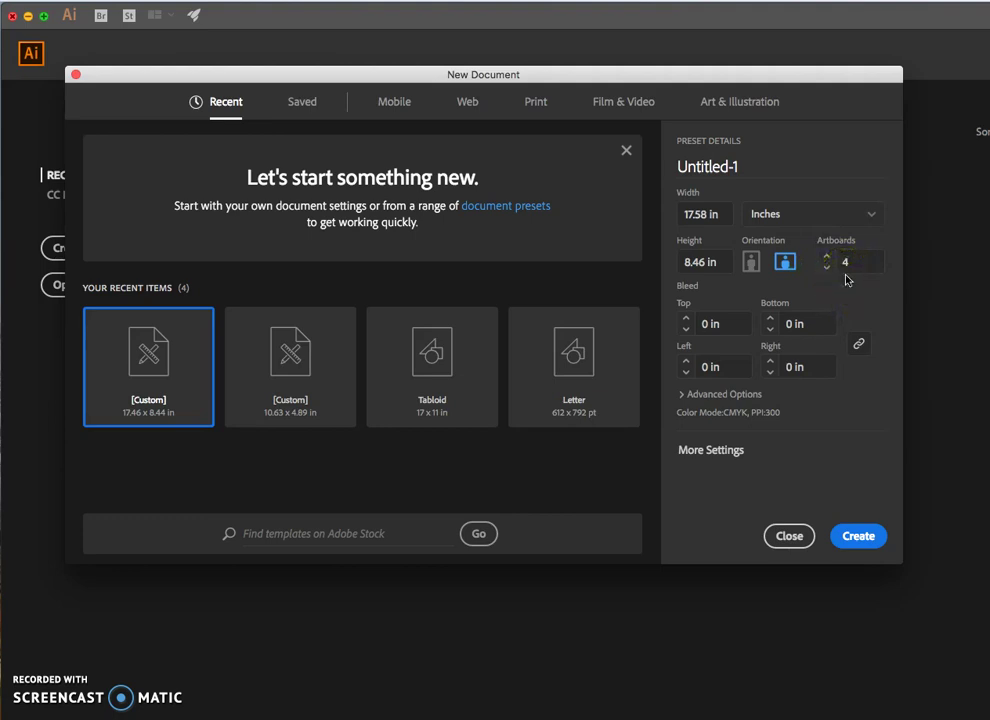
Step: Raise the bleed to 0.125 in on all sides and set Color Mode to RGB Color under Advanced Options
{"action": "left_click", "coordinate": [686, 319]}
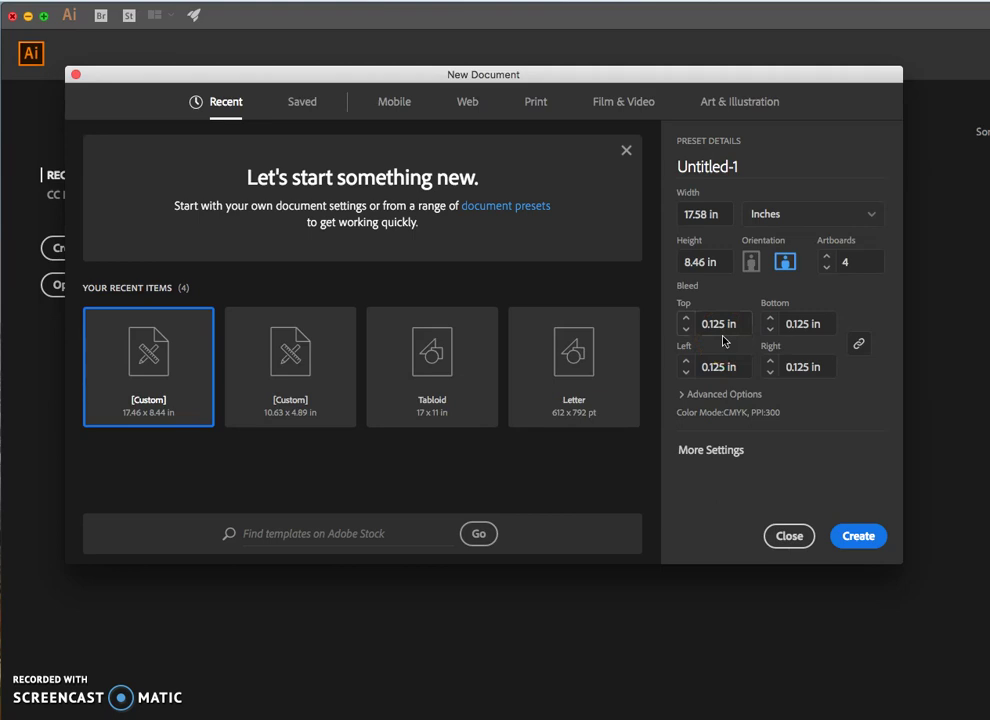
{"action": "left_click", "coordinate": [683, 398]}
{"action": "scroll", "coordinate": [684, 401], "scroll_direction": "down", "scroll_amount": 2}
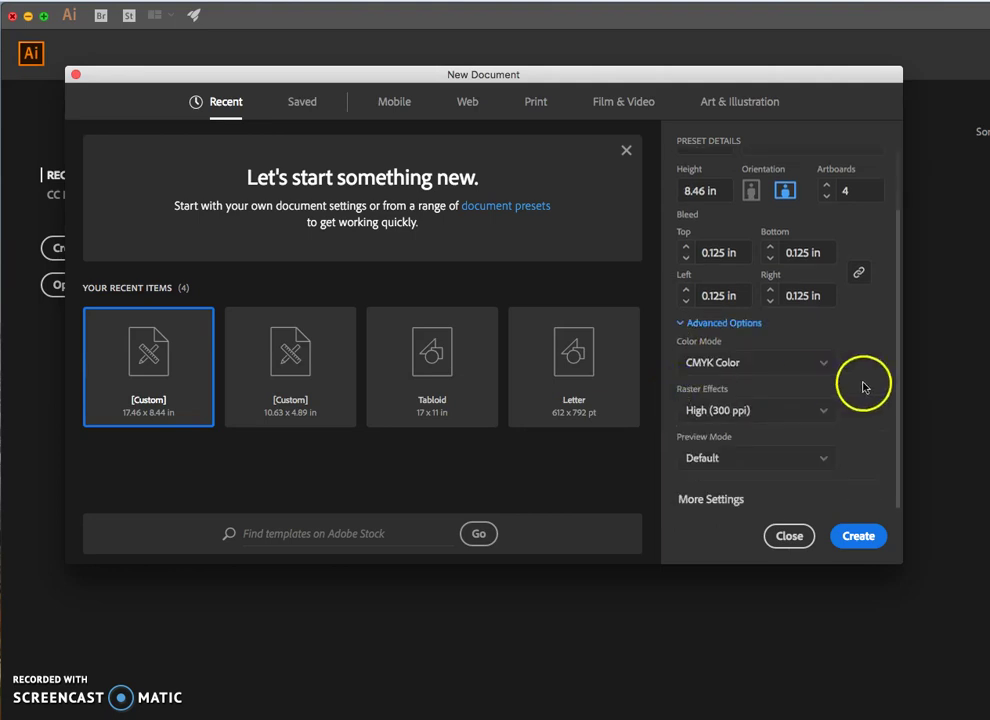
{"action": "left_click", "coordinate": [822, 367]}
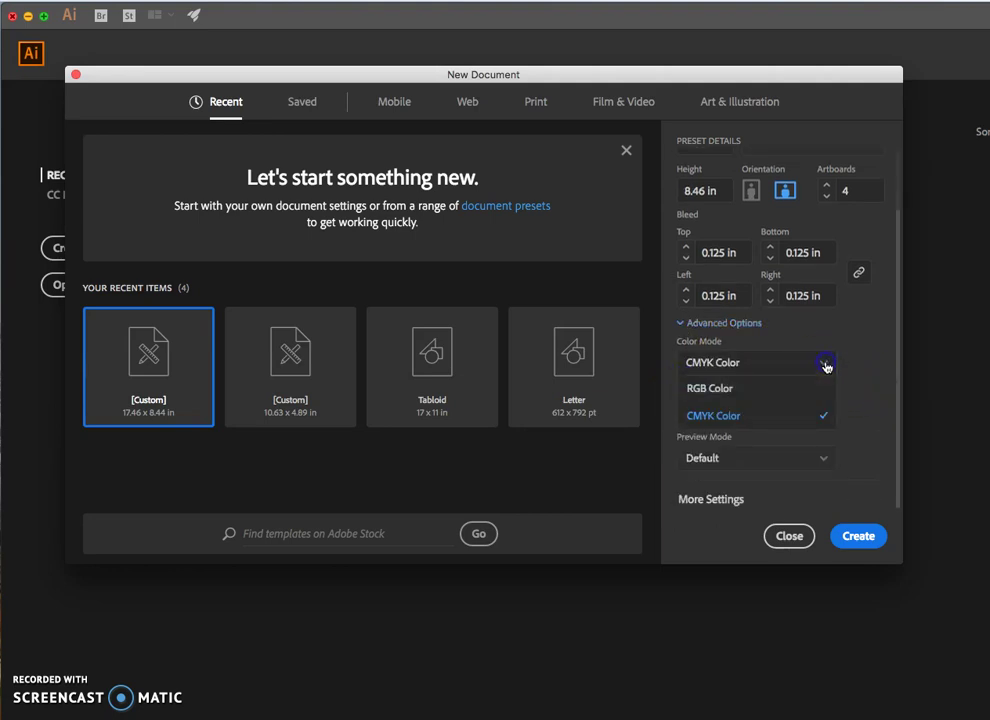
{"action": "left_click", "coordinate": [728, 389]}
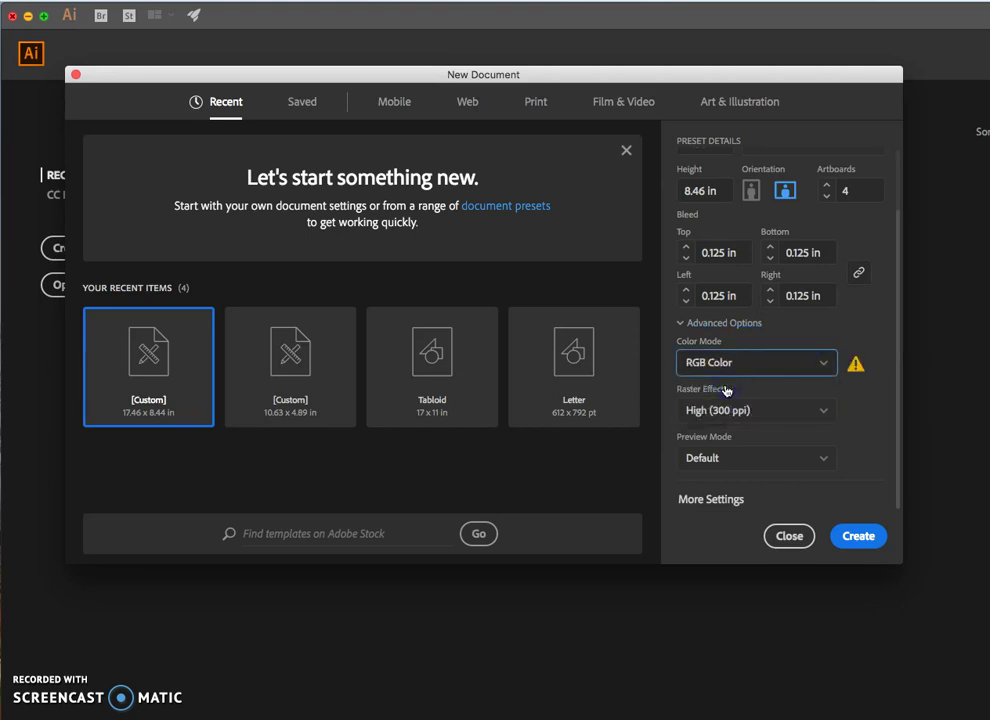
{"action": "left_click", "coordinate": [864, 405]}
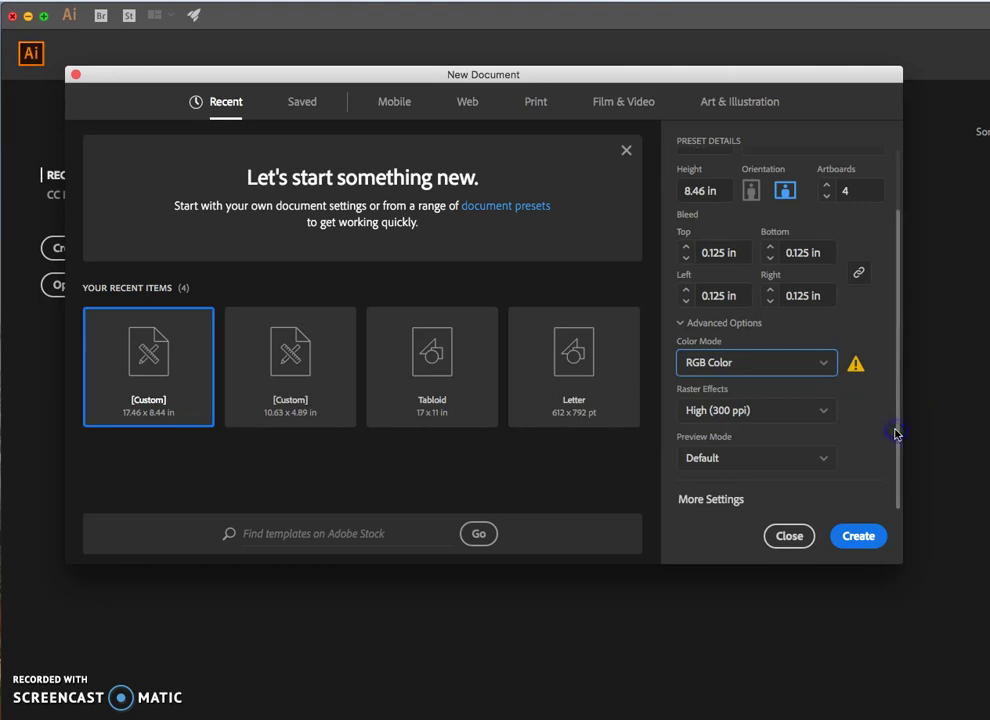
Step: Review More Settings (4 artboards, 2 columns, 3 in spacing, RGB) and create the document
{"action": "left_click", "coordinate": [710, 502]}
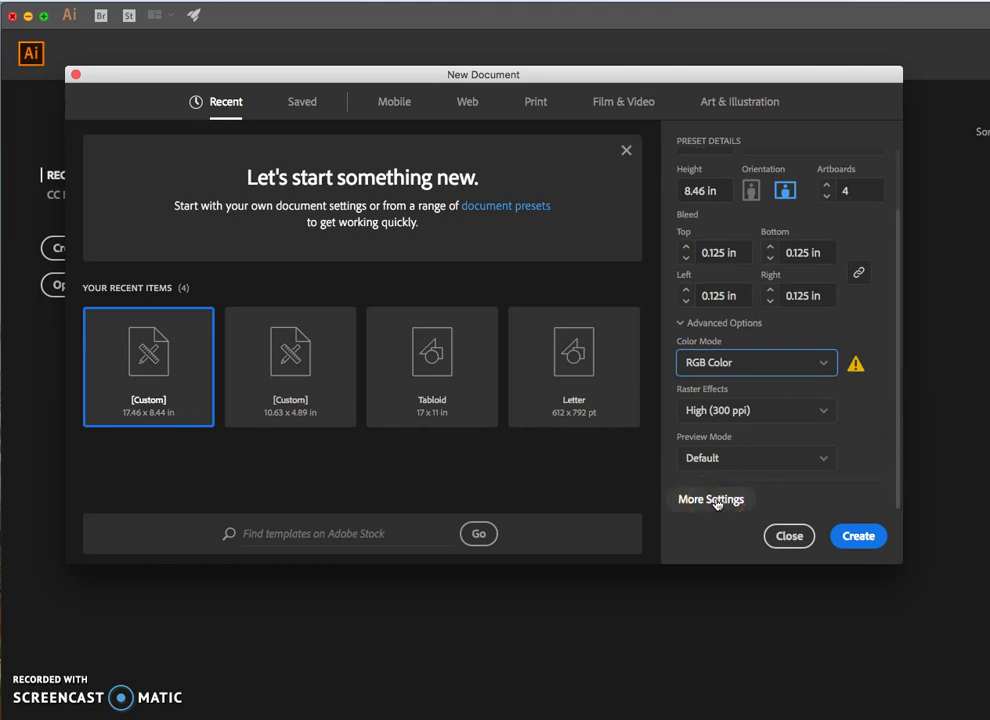
{"action": "left_click", "coordinate": [714, 503]}
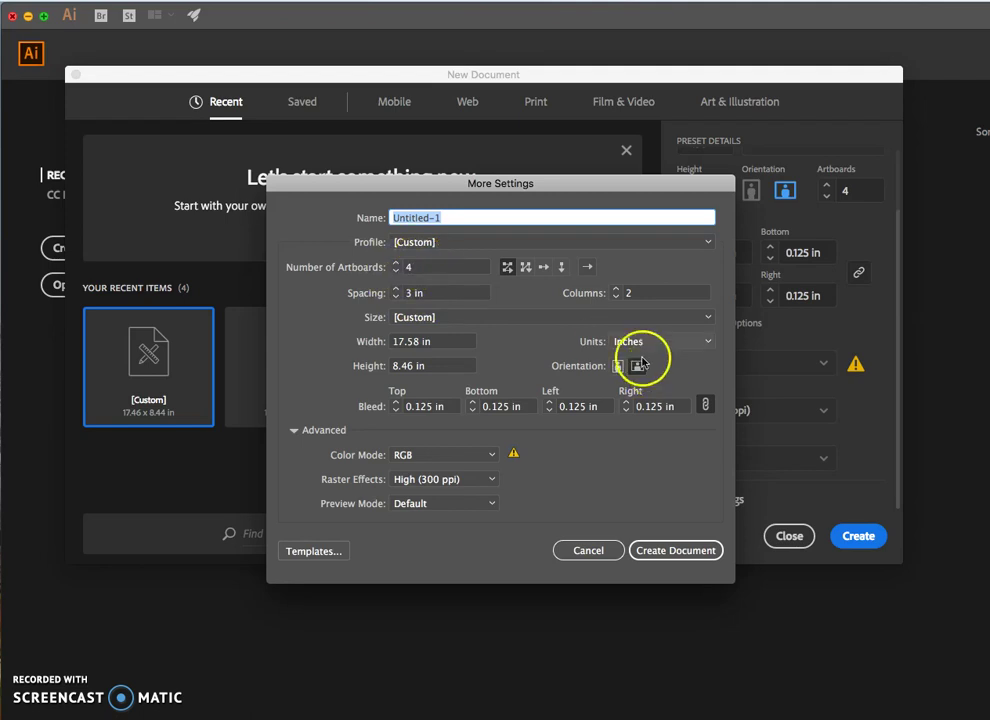
{"action": "left_click", "coordinate": [686, 553]}
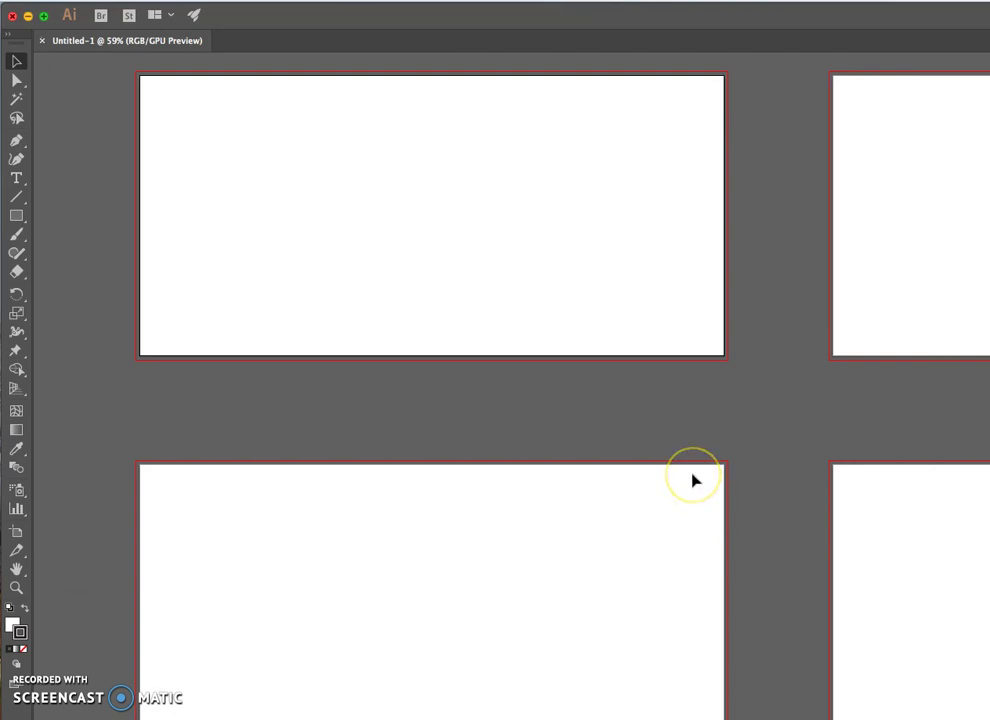
Step: Zoom out and pan with the Hand tool so all four artboards in the two-by-two grid are centred in view
{"action": "key", "text": "super+minus"}
{"action": "key", "text": "super+minus"}
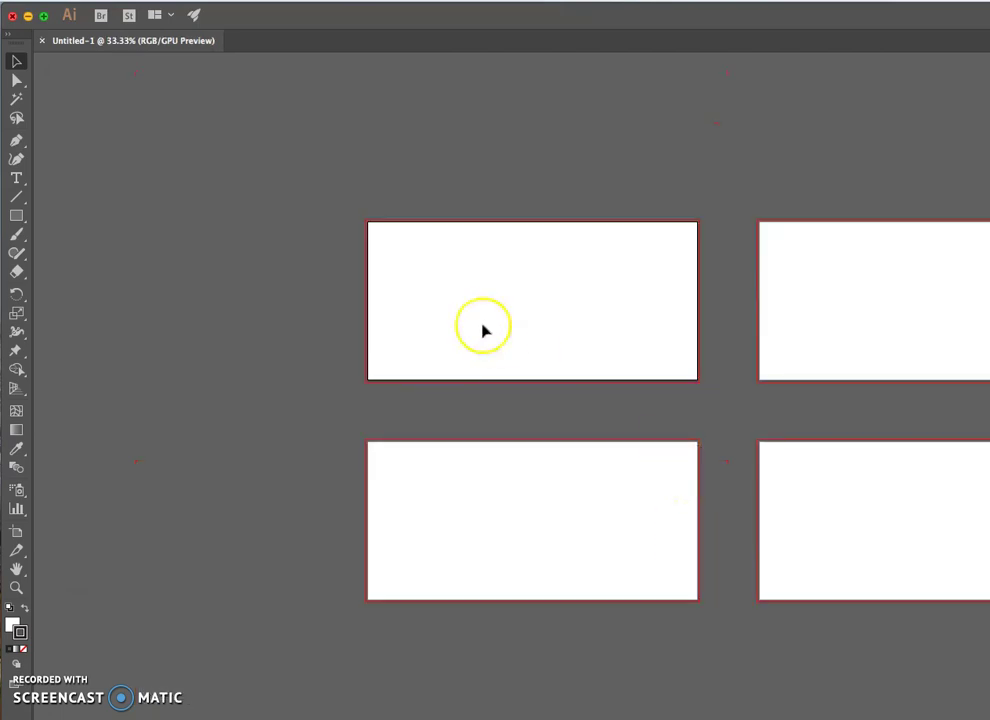
{"action": "left_click", "coordinate": [16, 568]}
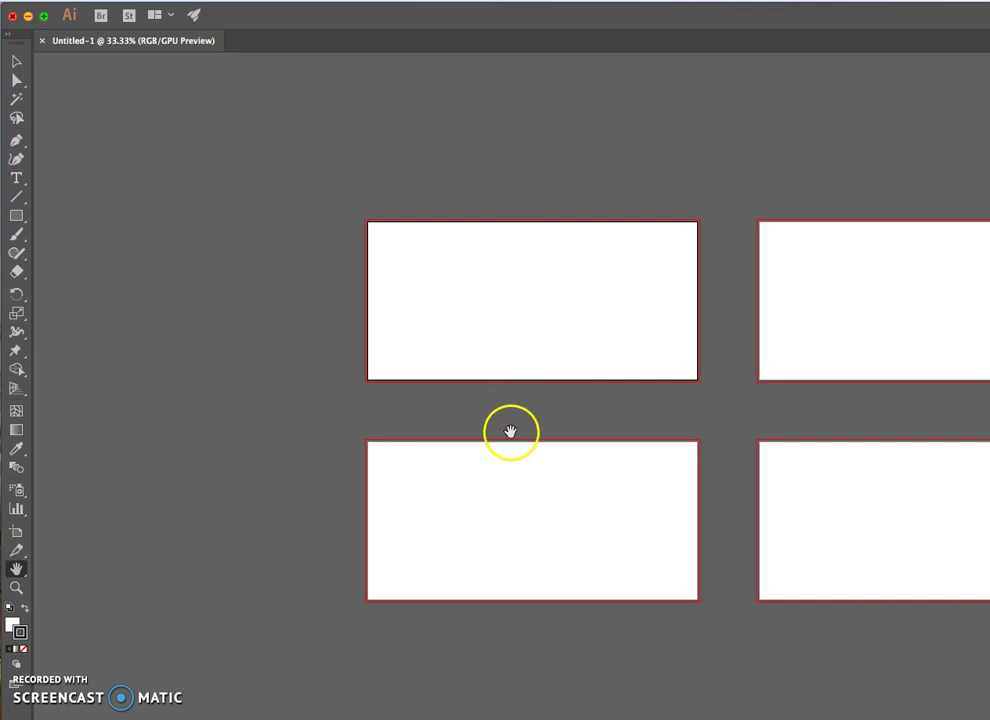
{"action": "left_click_drag", "start_coordinate": [510, 431], "coordinate": [309, 420]}
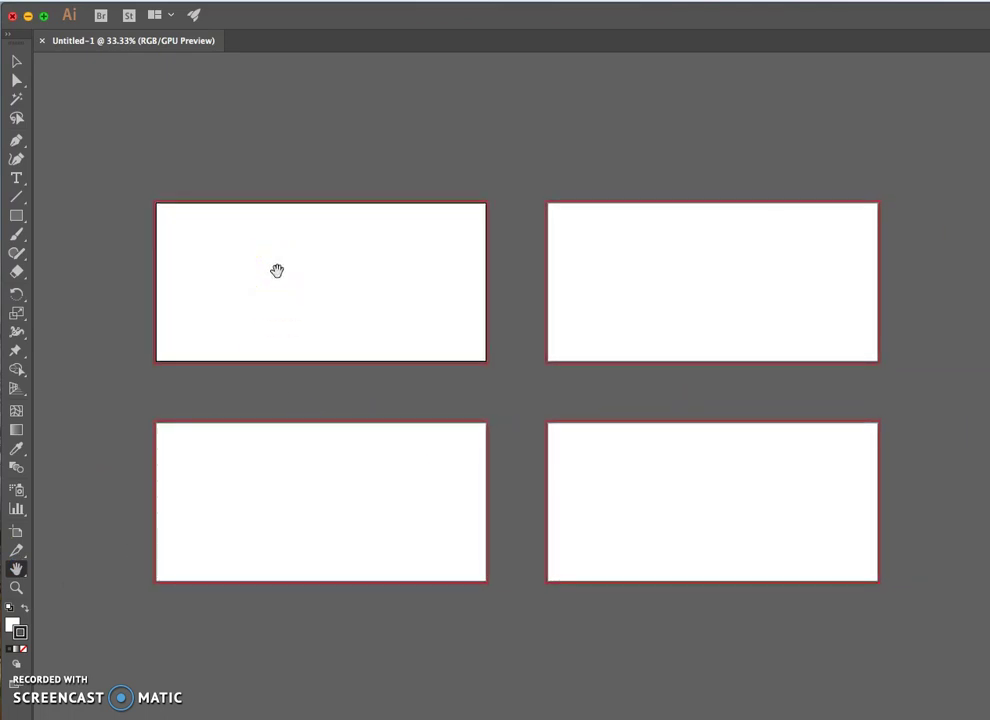
{"action": "left_click", "coordinate": [305, 254]}
{"action": "left_click", "coordinate": [327, 256]}
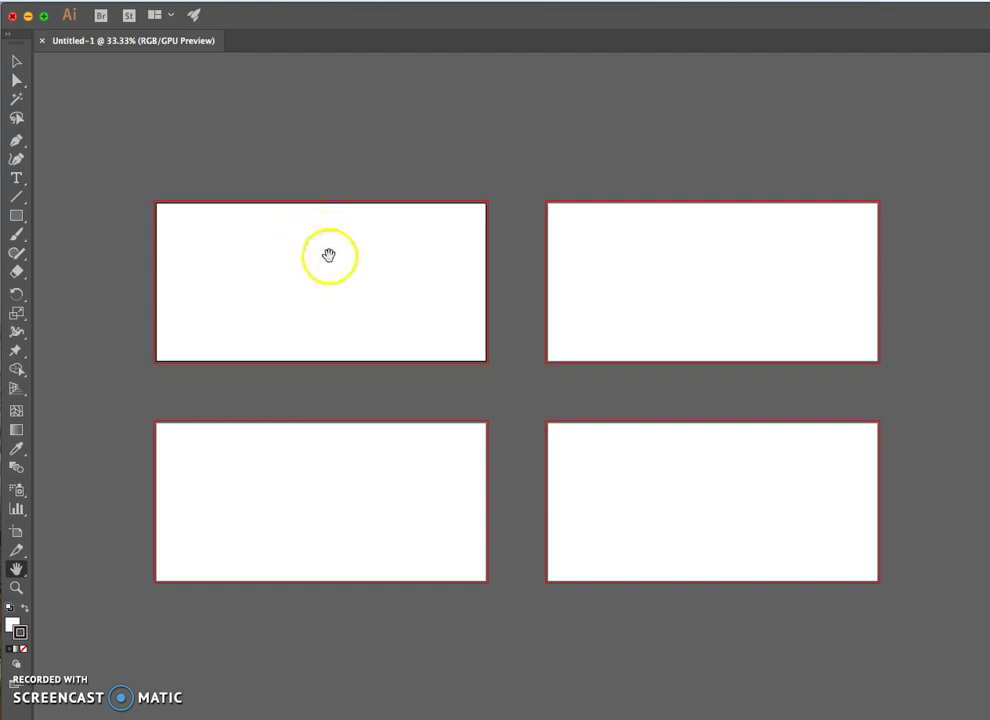